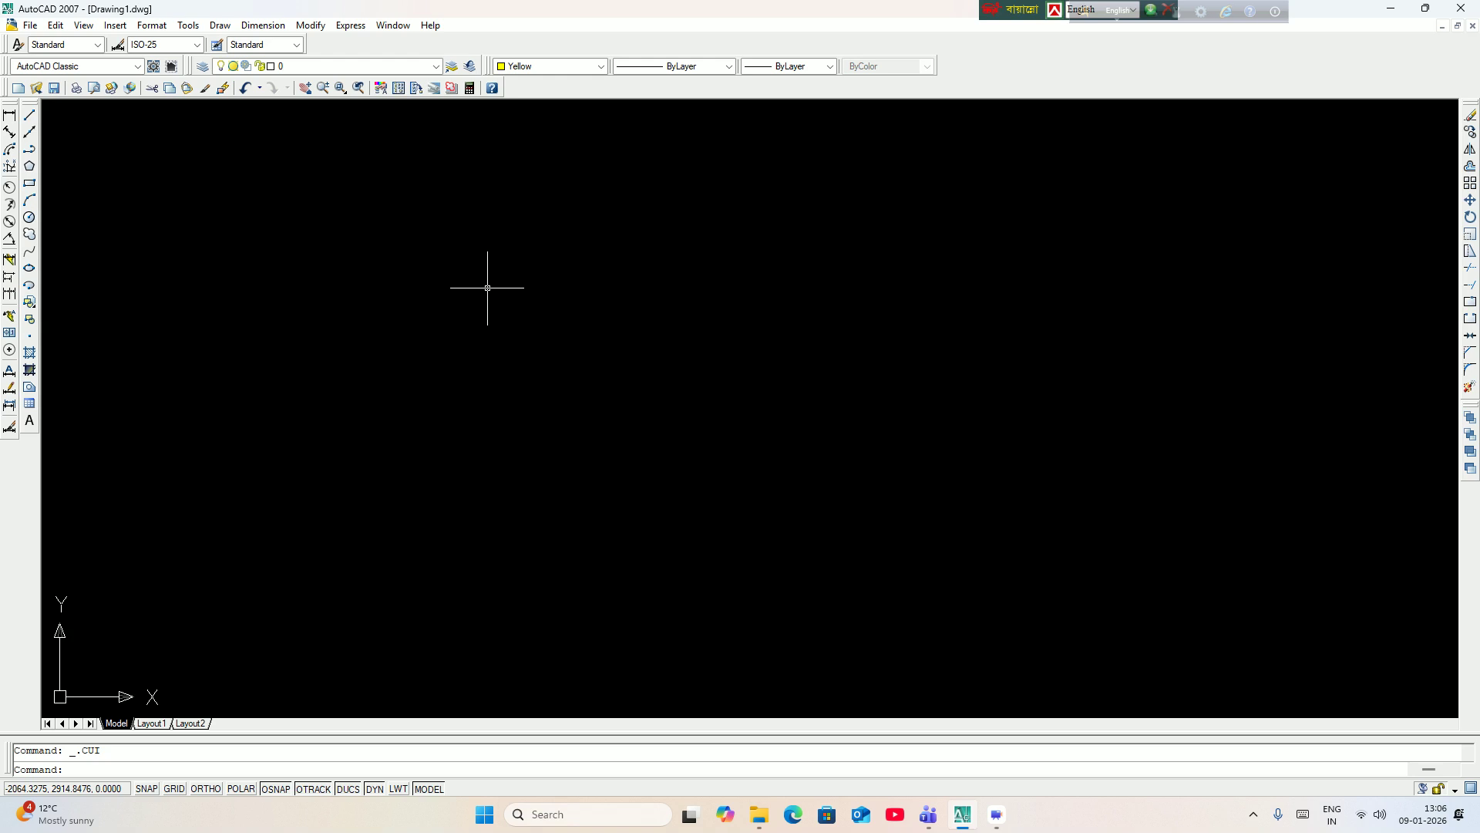
Switch to AutoCAD 2024 by opening the =DESIGN DWG DEMARCATION=.dwg drawing from the desktop, and dismiss the missing-references notice
drag(1022, 9, 903, 9)
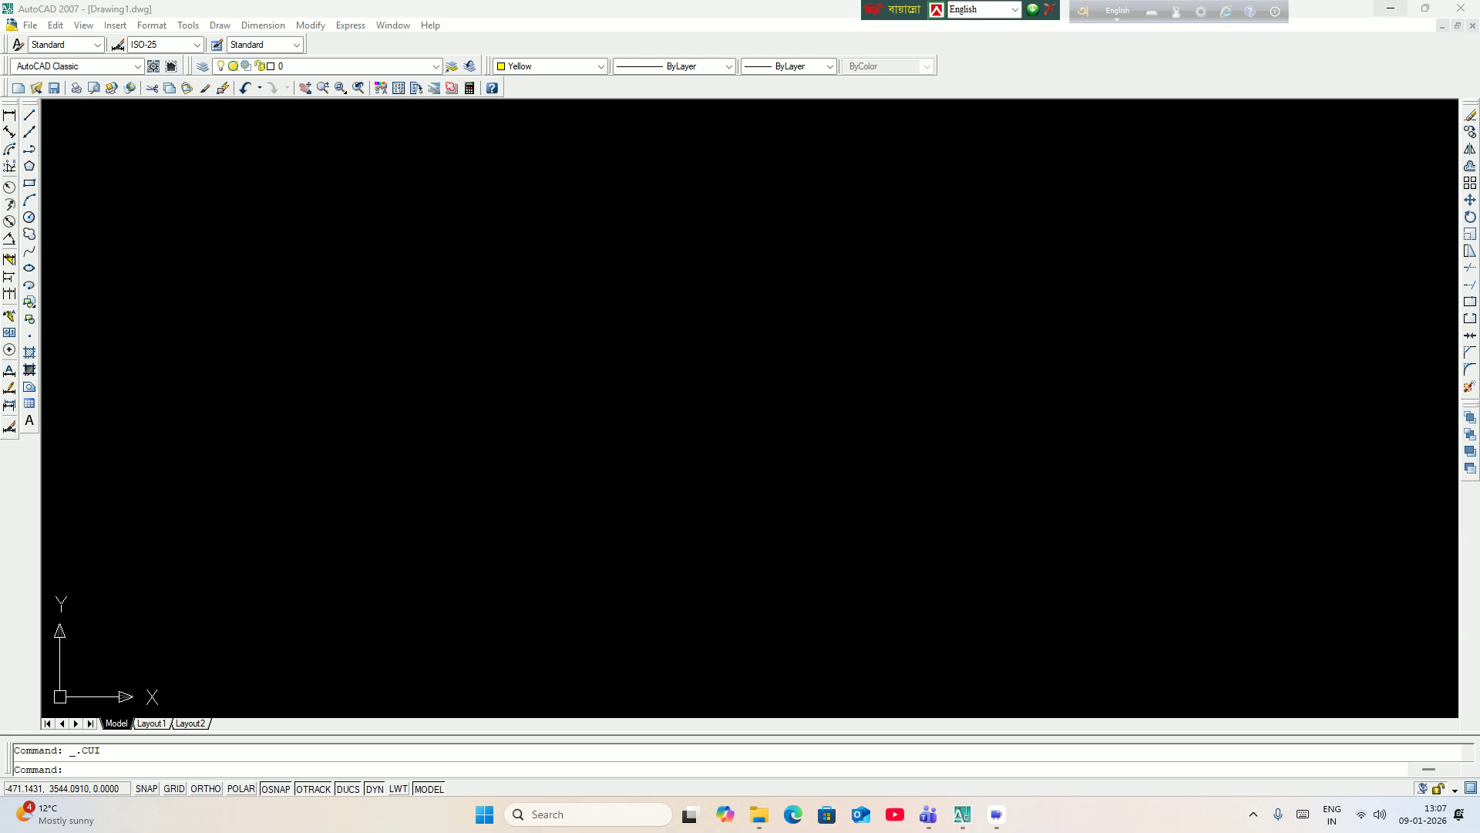
key(super+d)
double_click(556, 423)
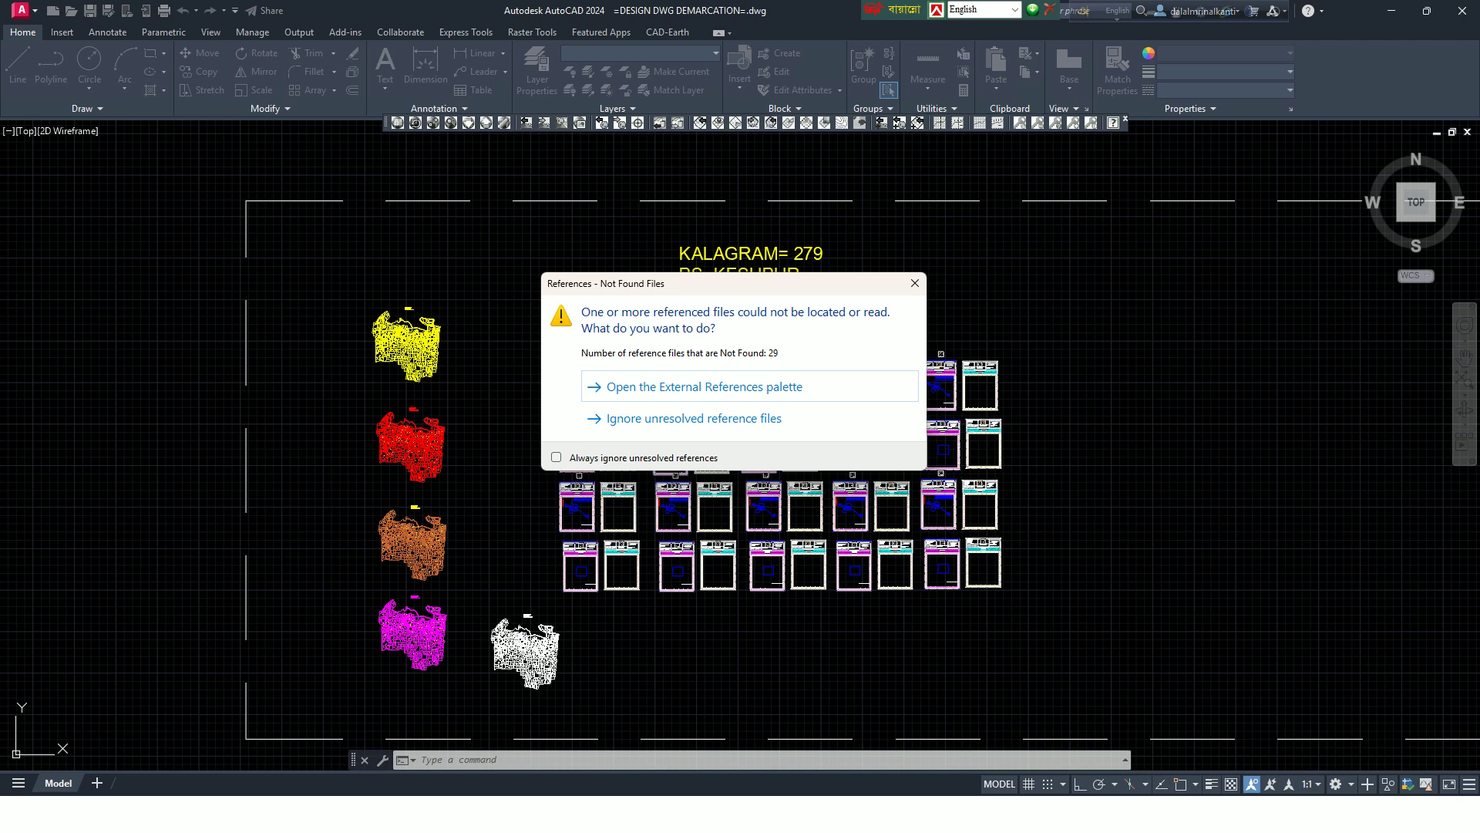
click(915, 283)
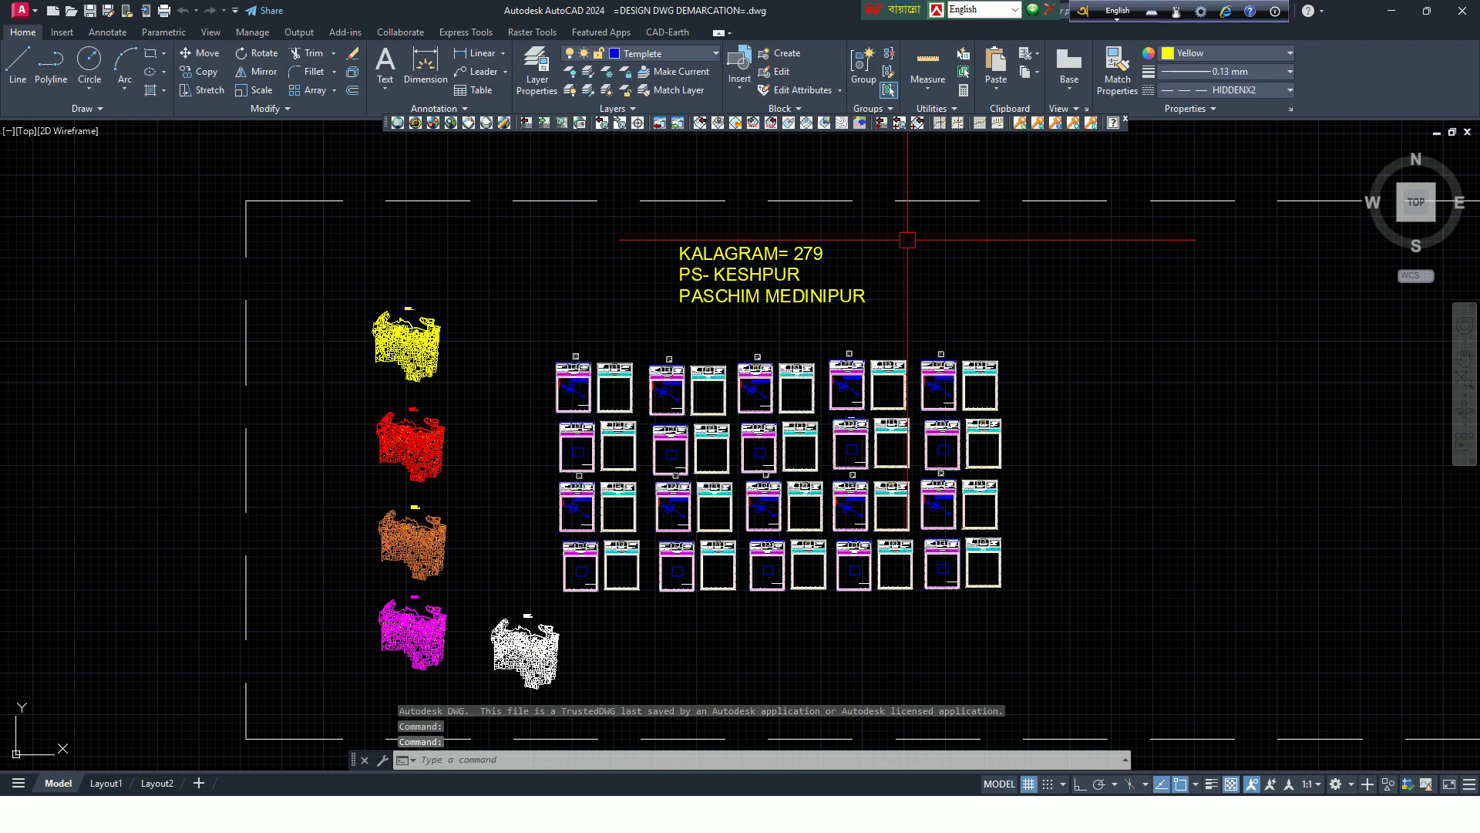
Examine the demarcation report templates, the coloured village maps and the title text in the drawing
scroll(786, 725, up, 2)
key(Escape)
scroll(870, 203, up, 5)
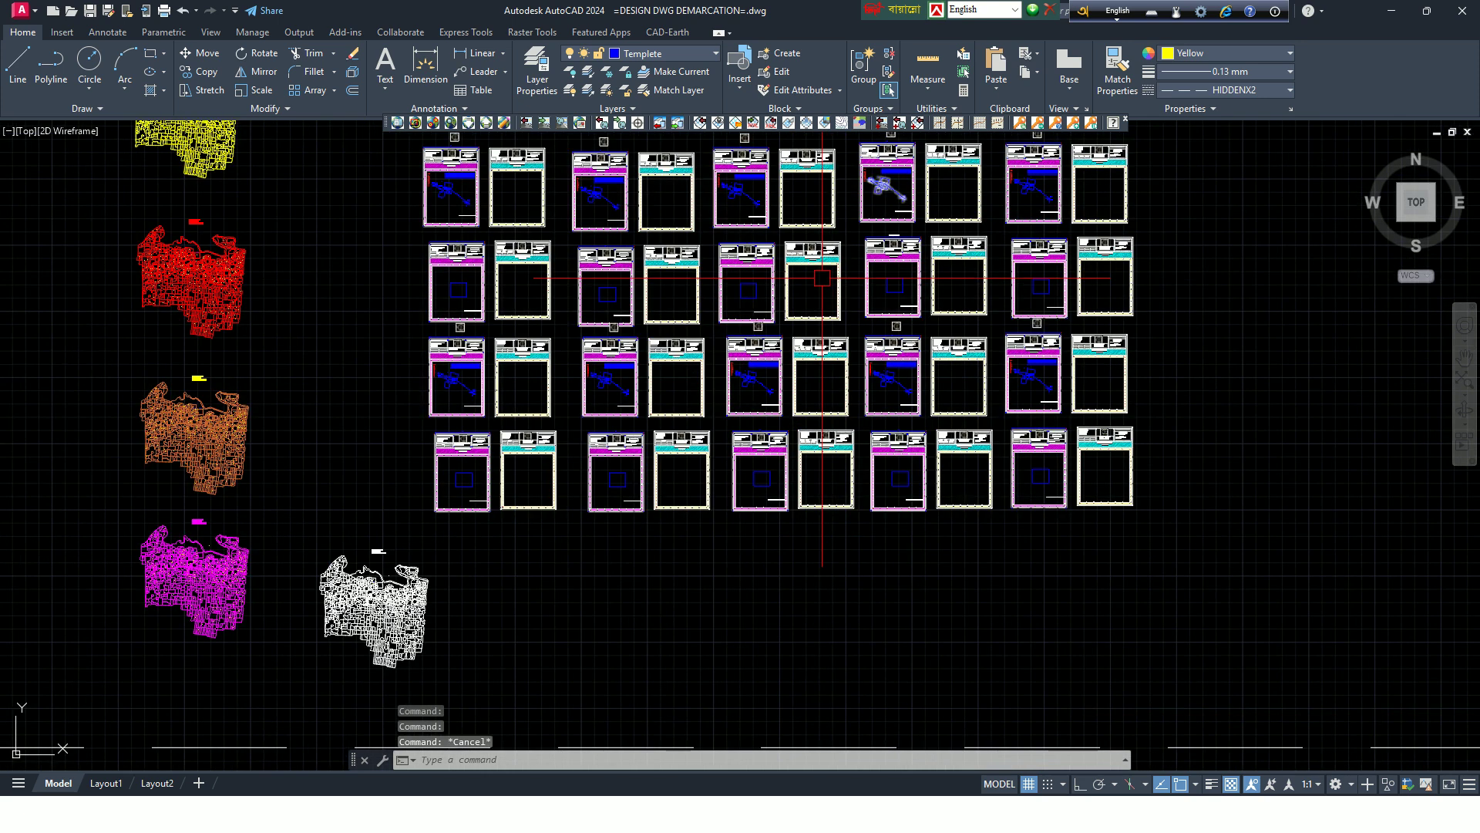
scroll(821, 257, up, 4)
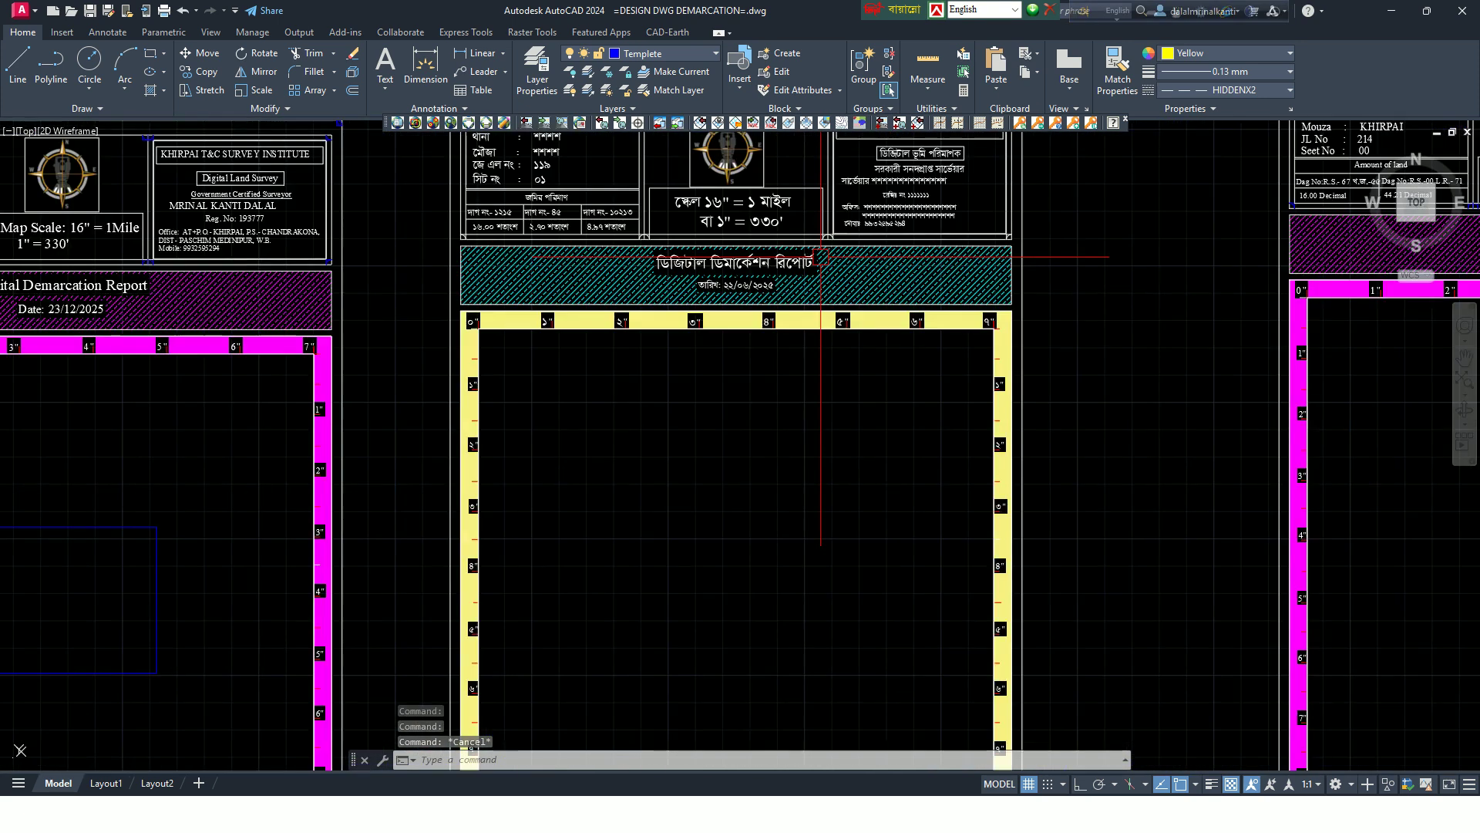
scroll(821, 263, down, 6)
scroll(821, 258, down, 2)
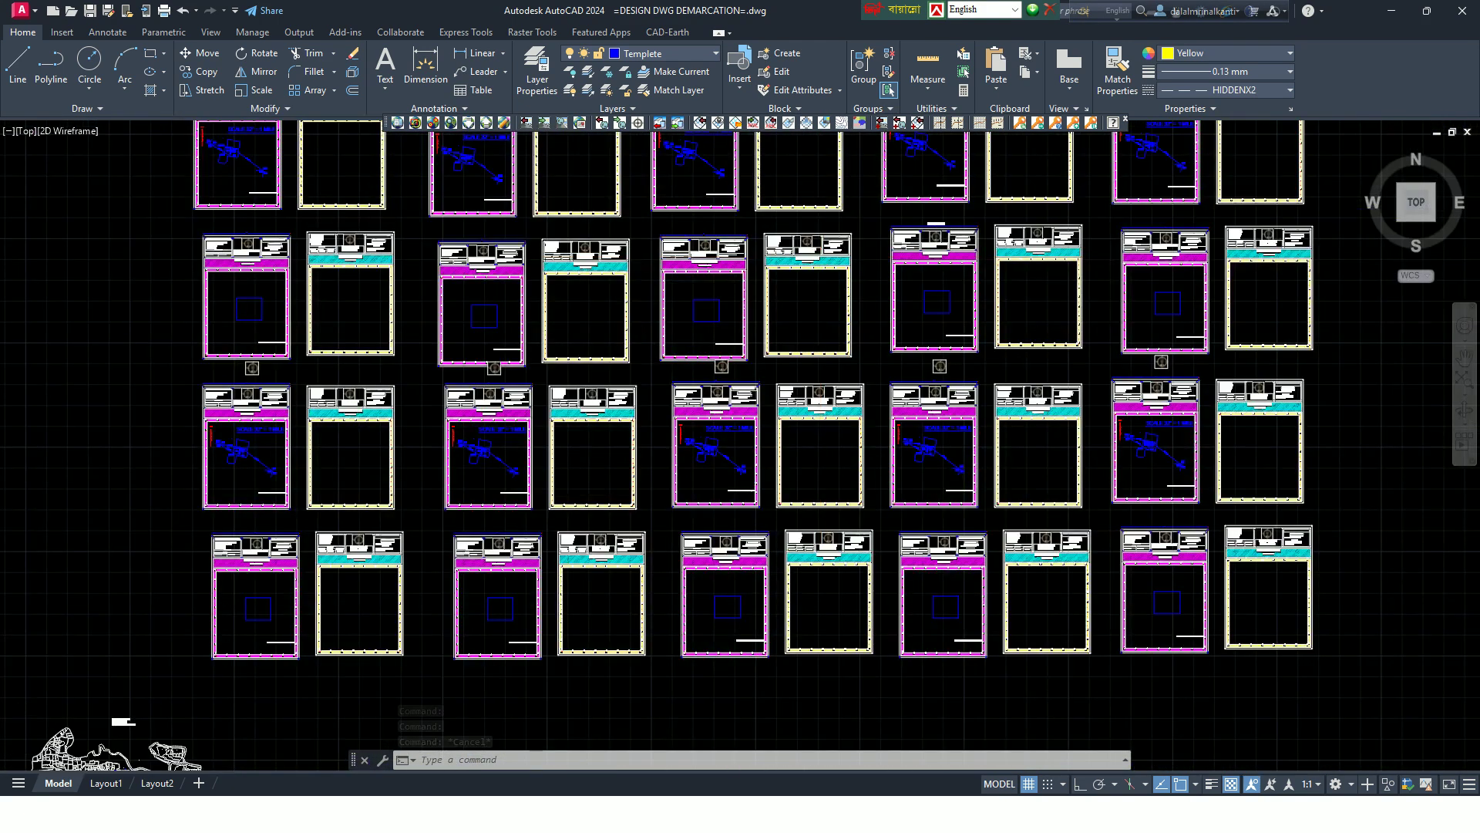
scroll(820, 258, up, 7)
scroll(820, 258, down, 6)
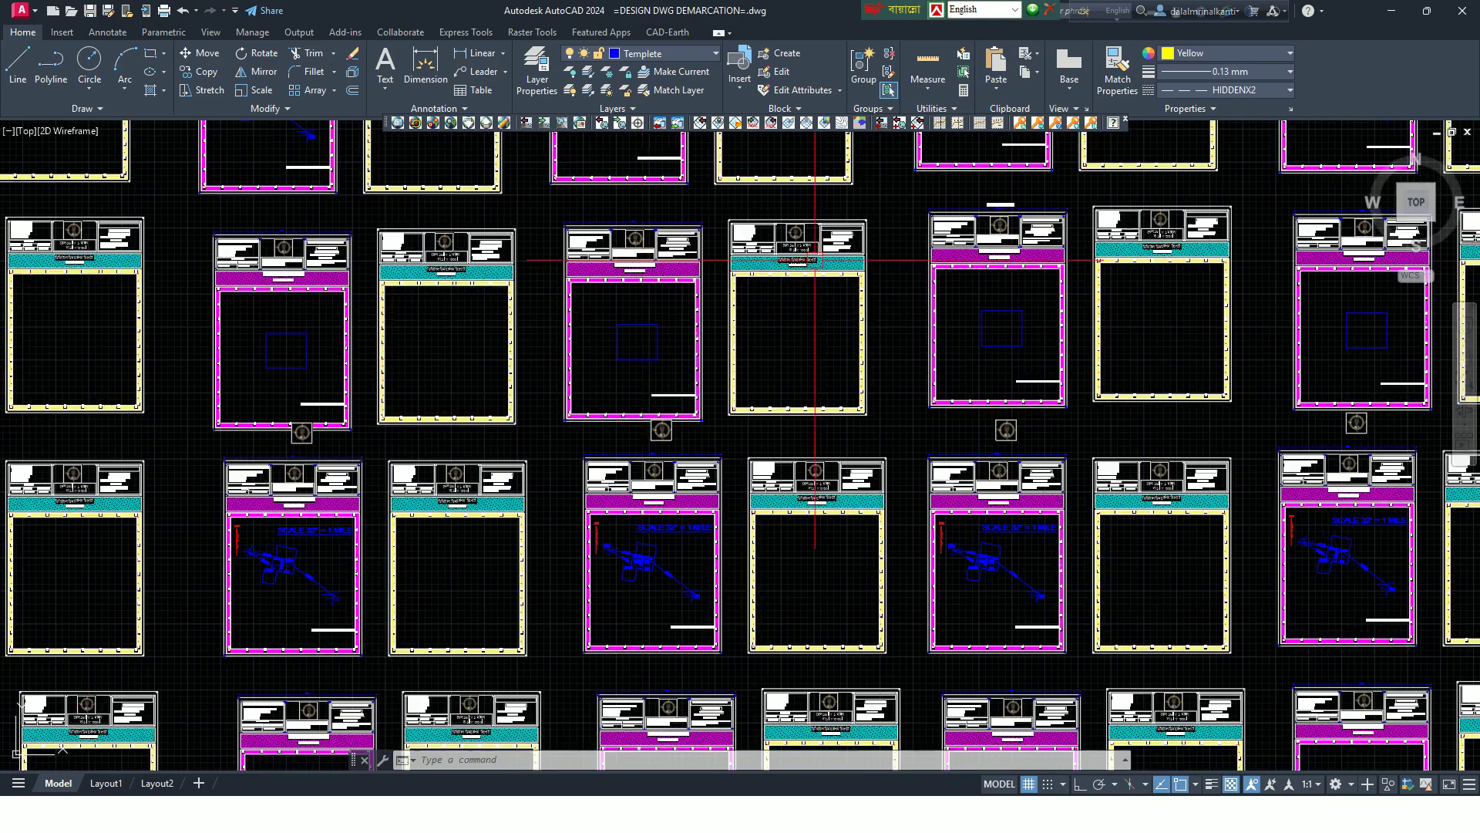
scroll(650, 281, up, 2)
scroll(650, 282, down, 3)
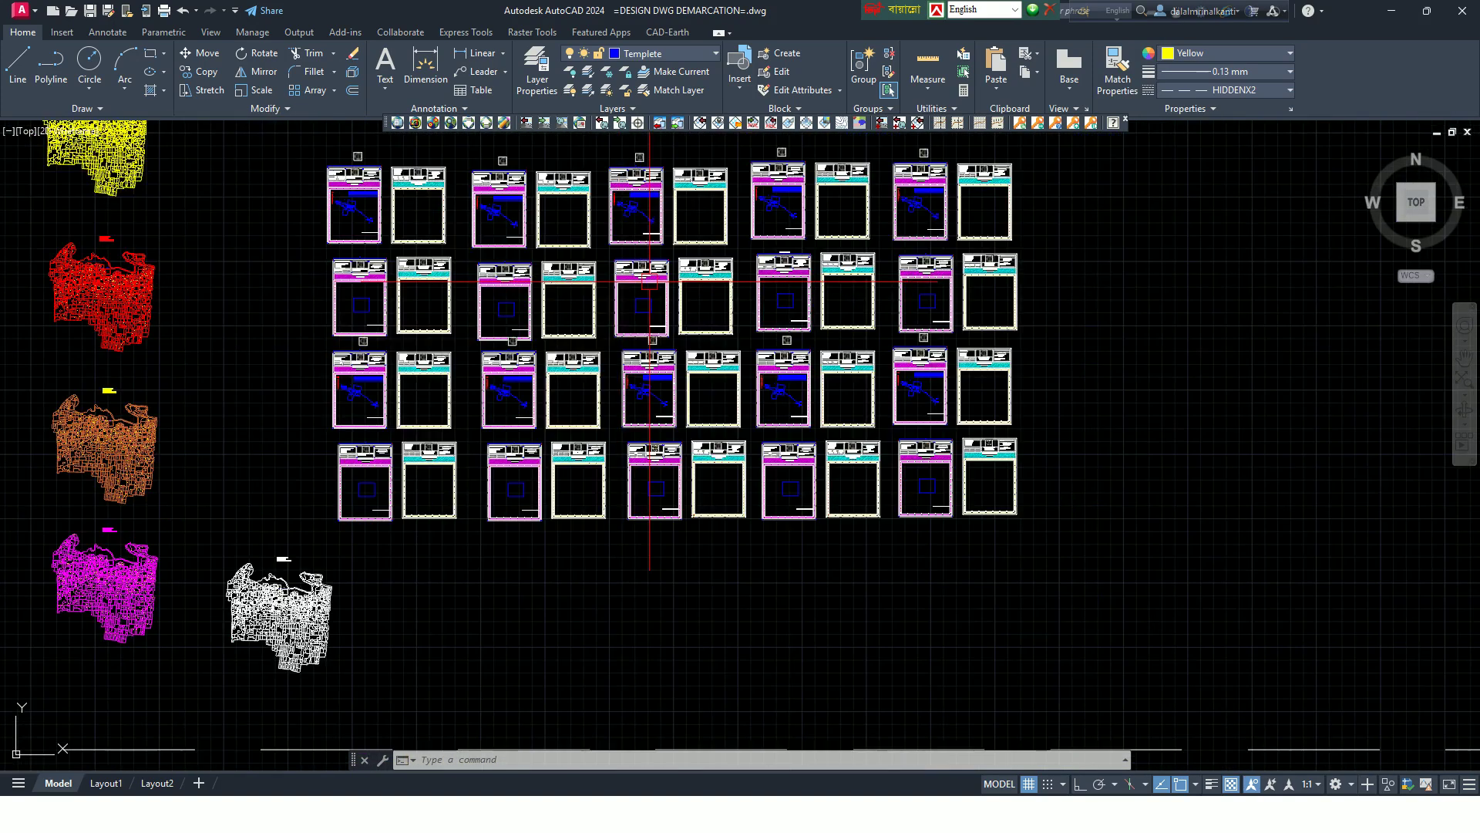
middle_drag(553, 289, 852, 312)
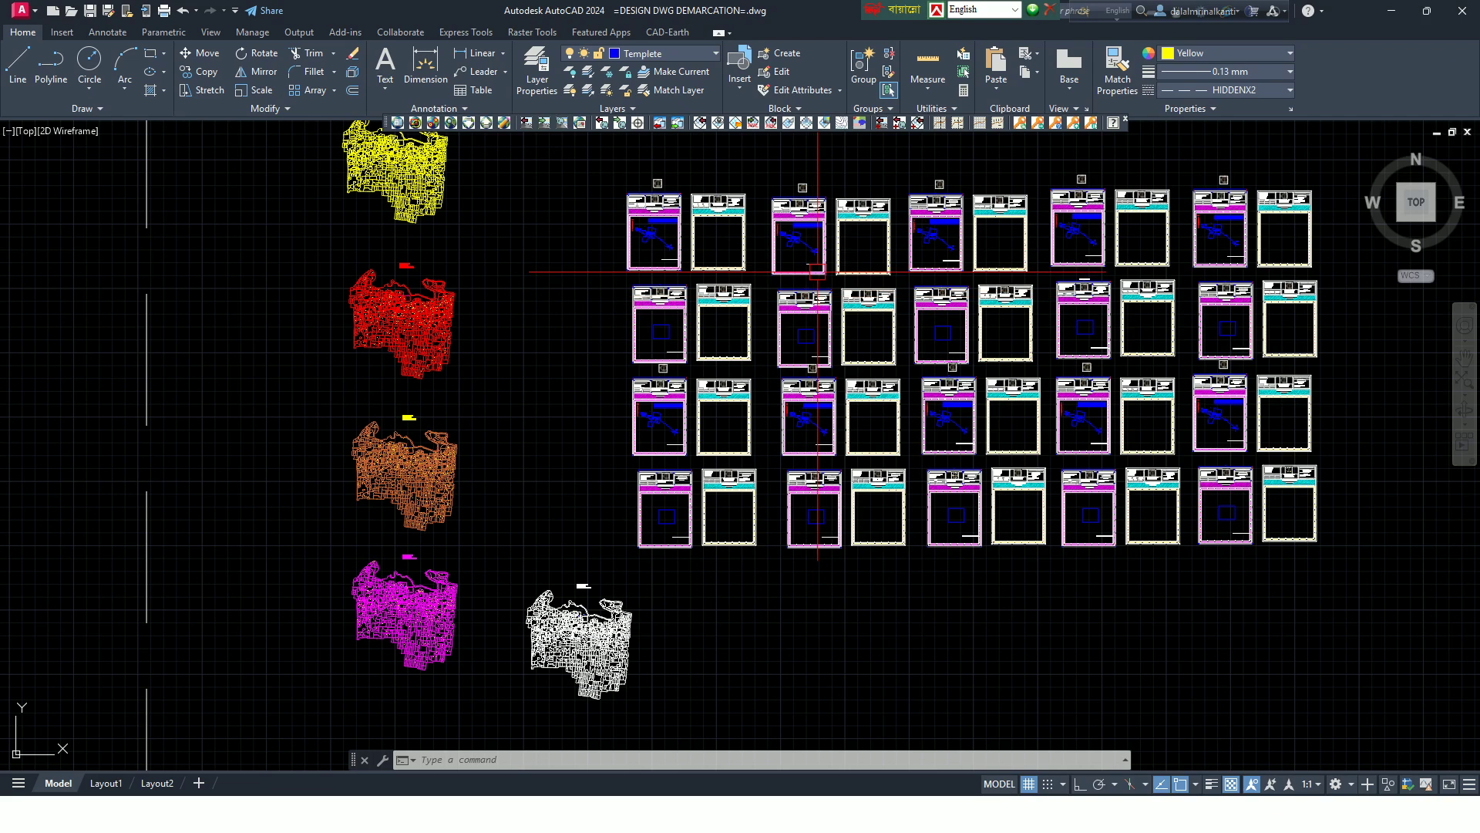
middle_drag(803, 253, 789, 324)
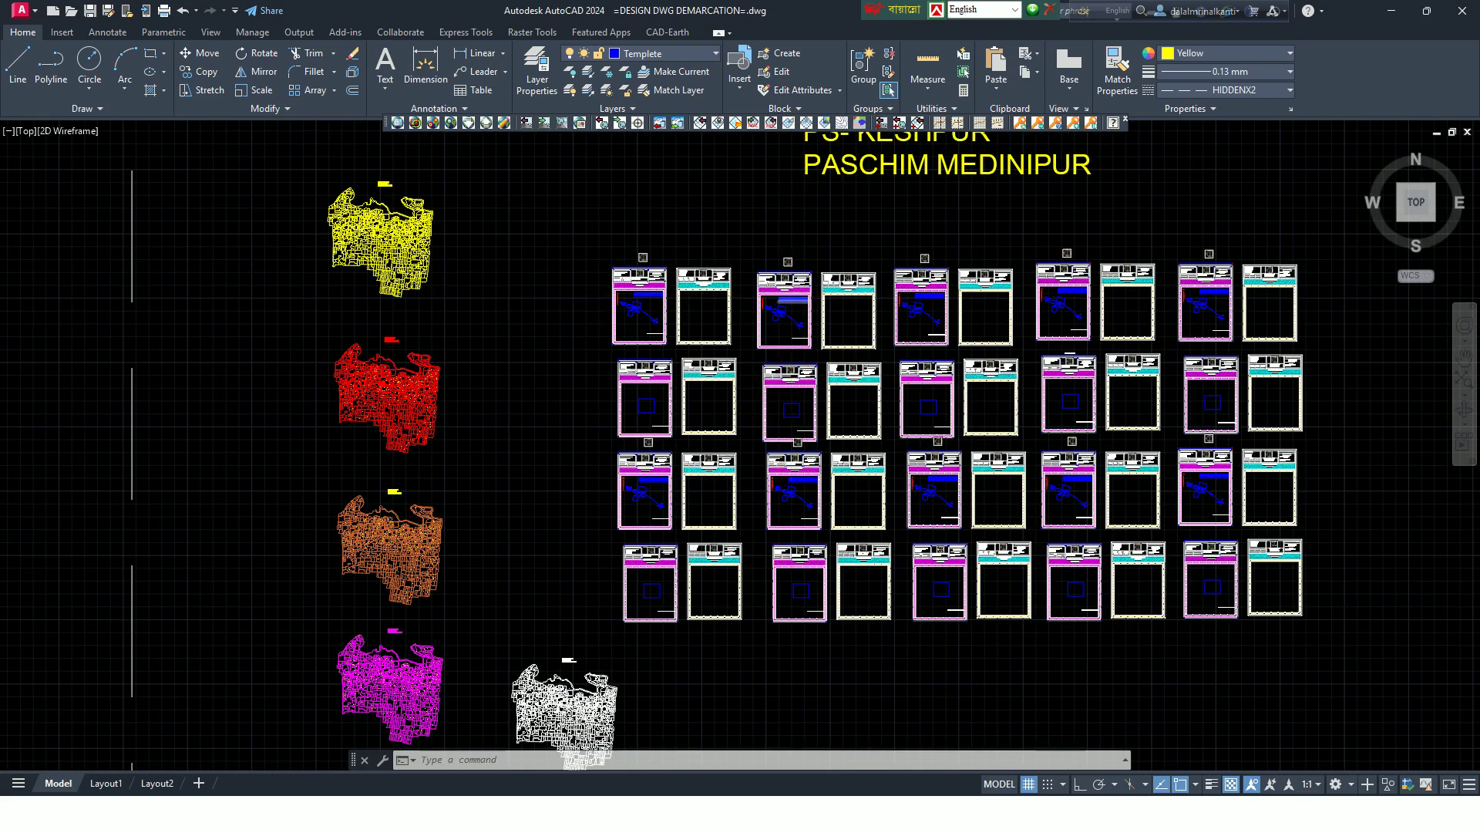
scroll(794, 297, up, 8)
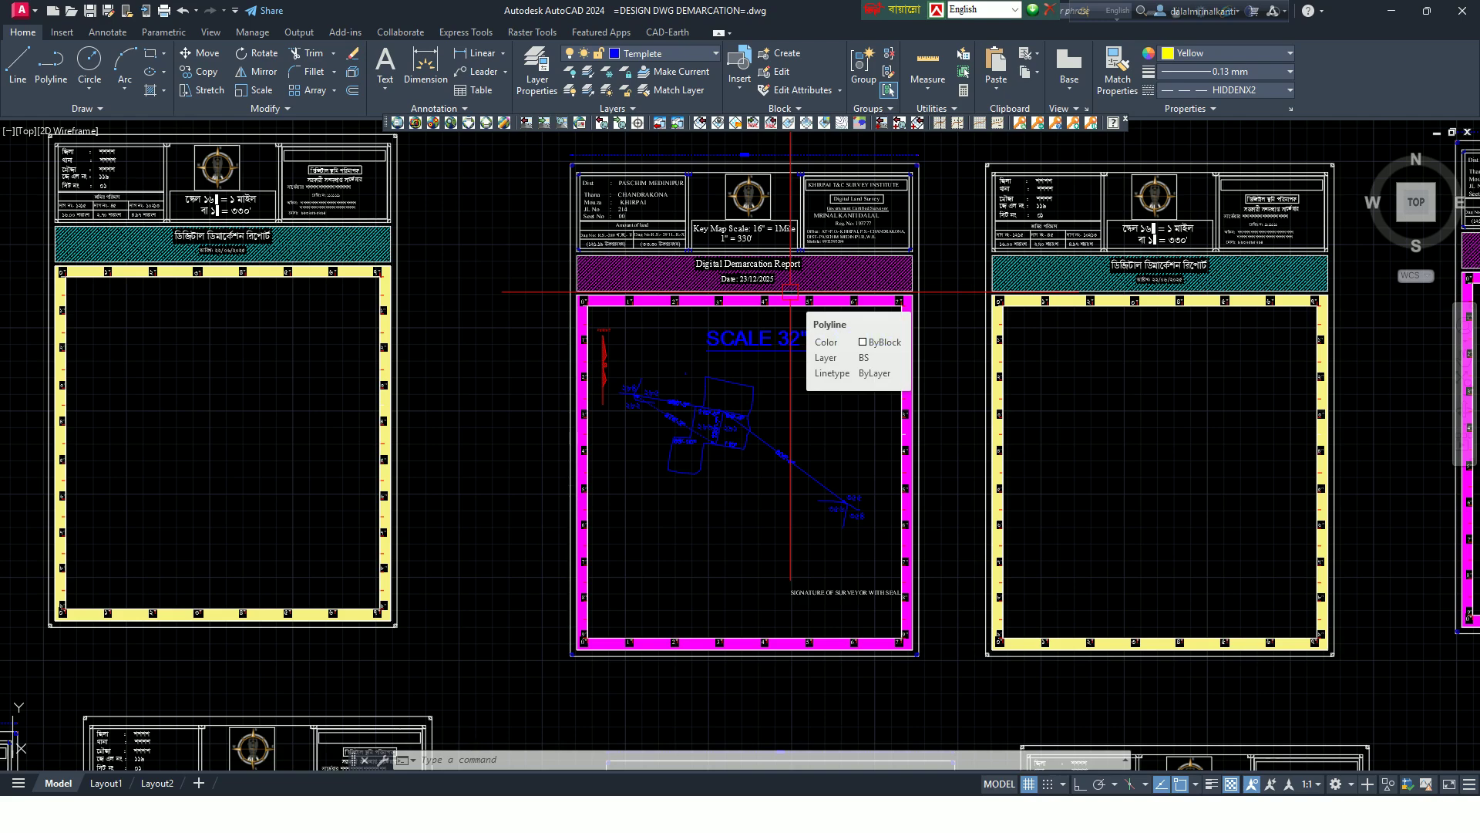
scroll(791, 292, down, 8)
middle_drag(594, 307, 636, 282)
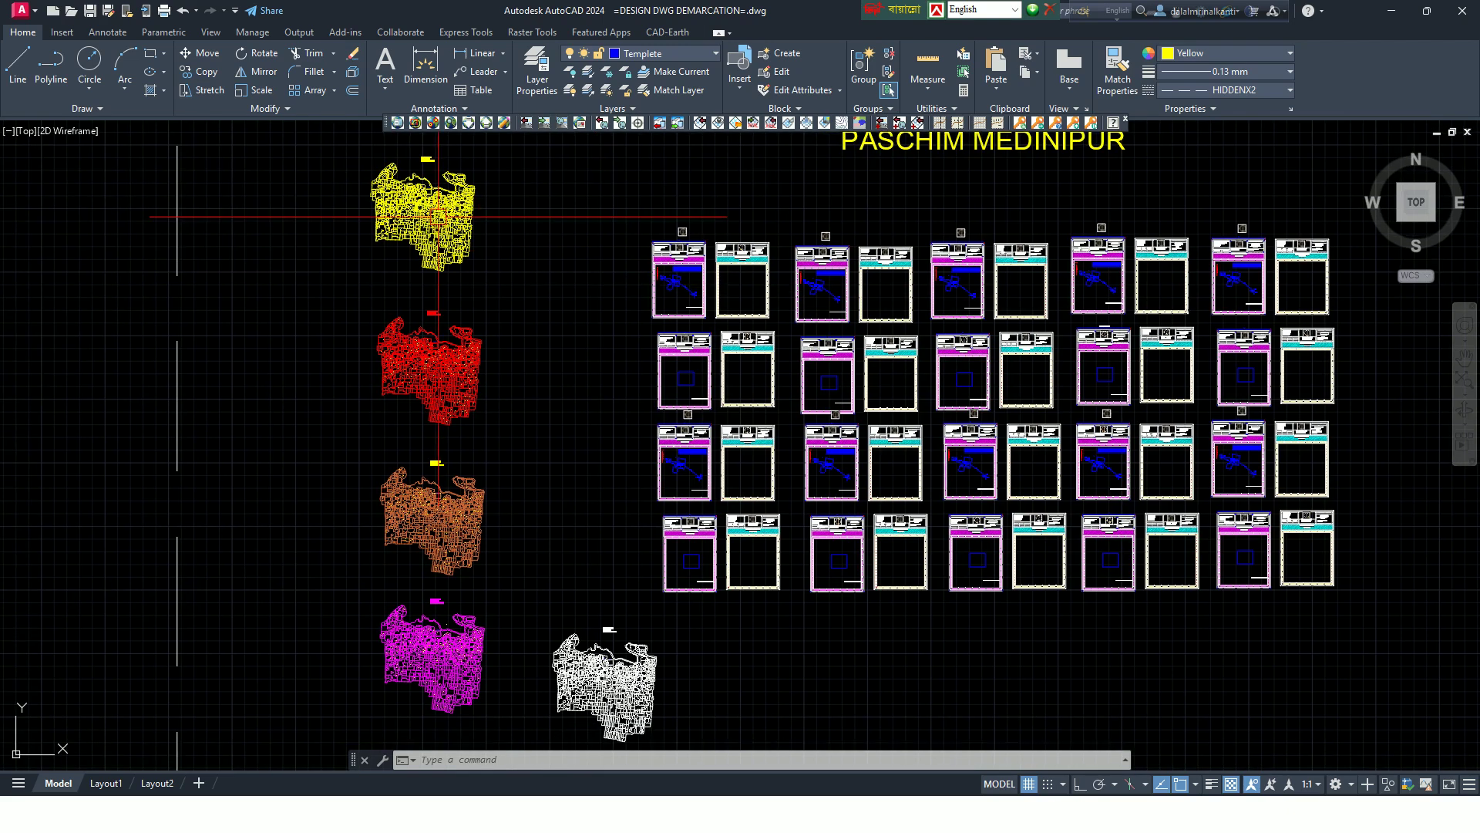
middle_drag(912, 354, 824, 505)
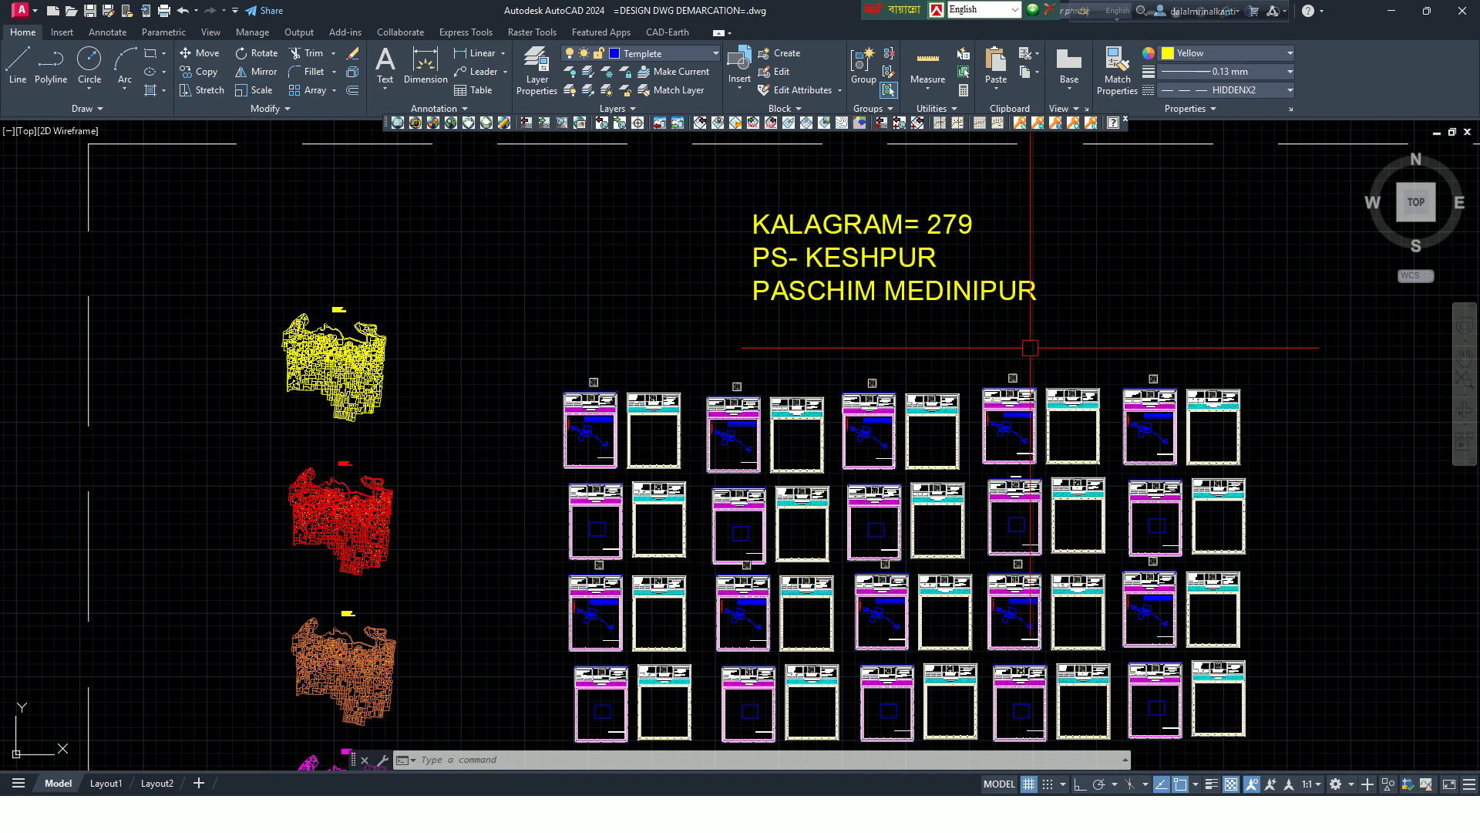
middle_drag(1030, 348, 1051, 169)
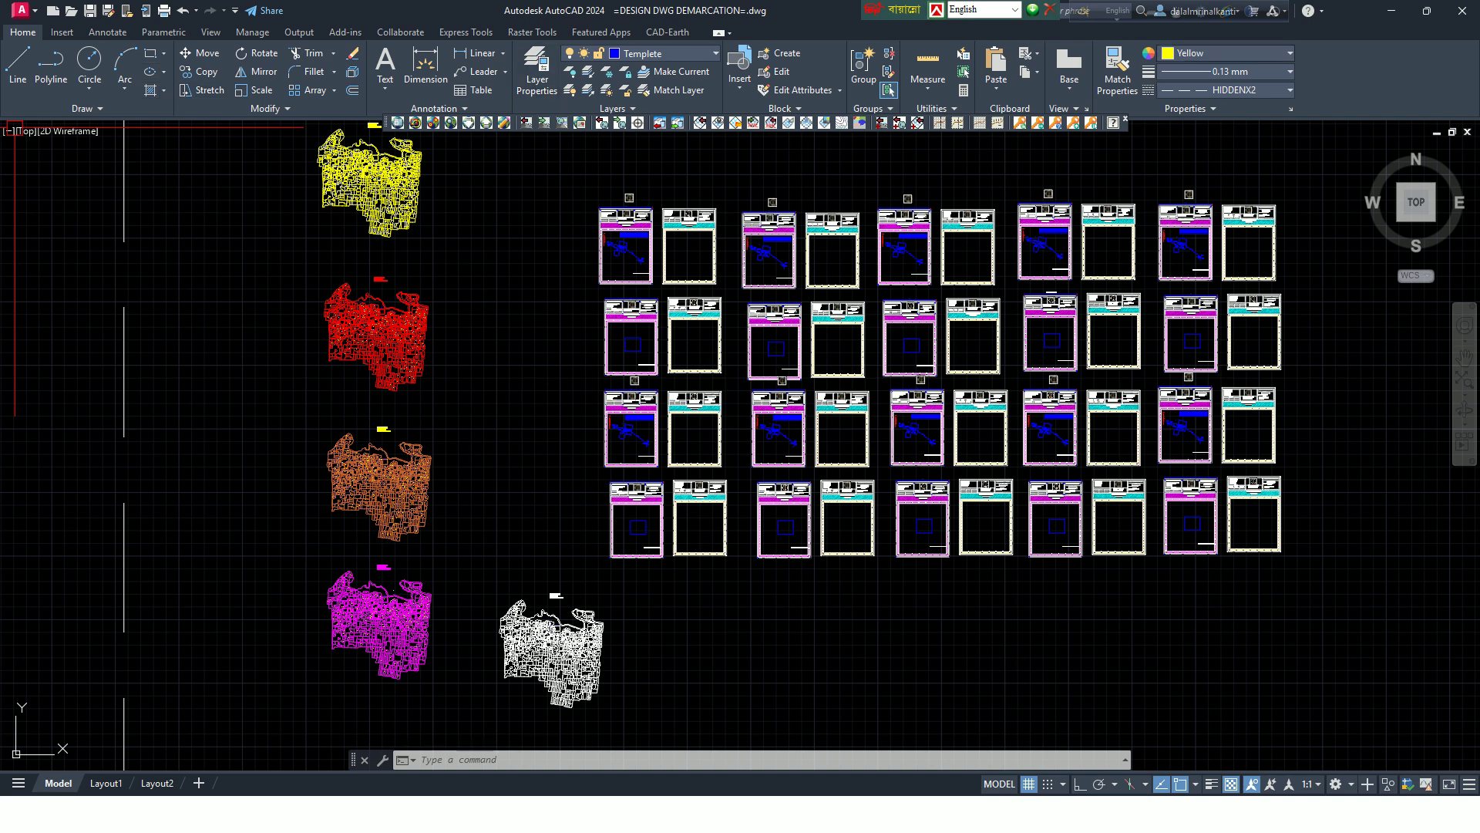
click(1234, 53)
click(1233, 54)
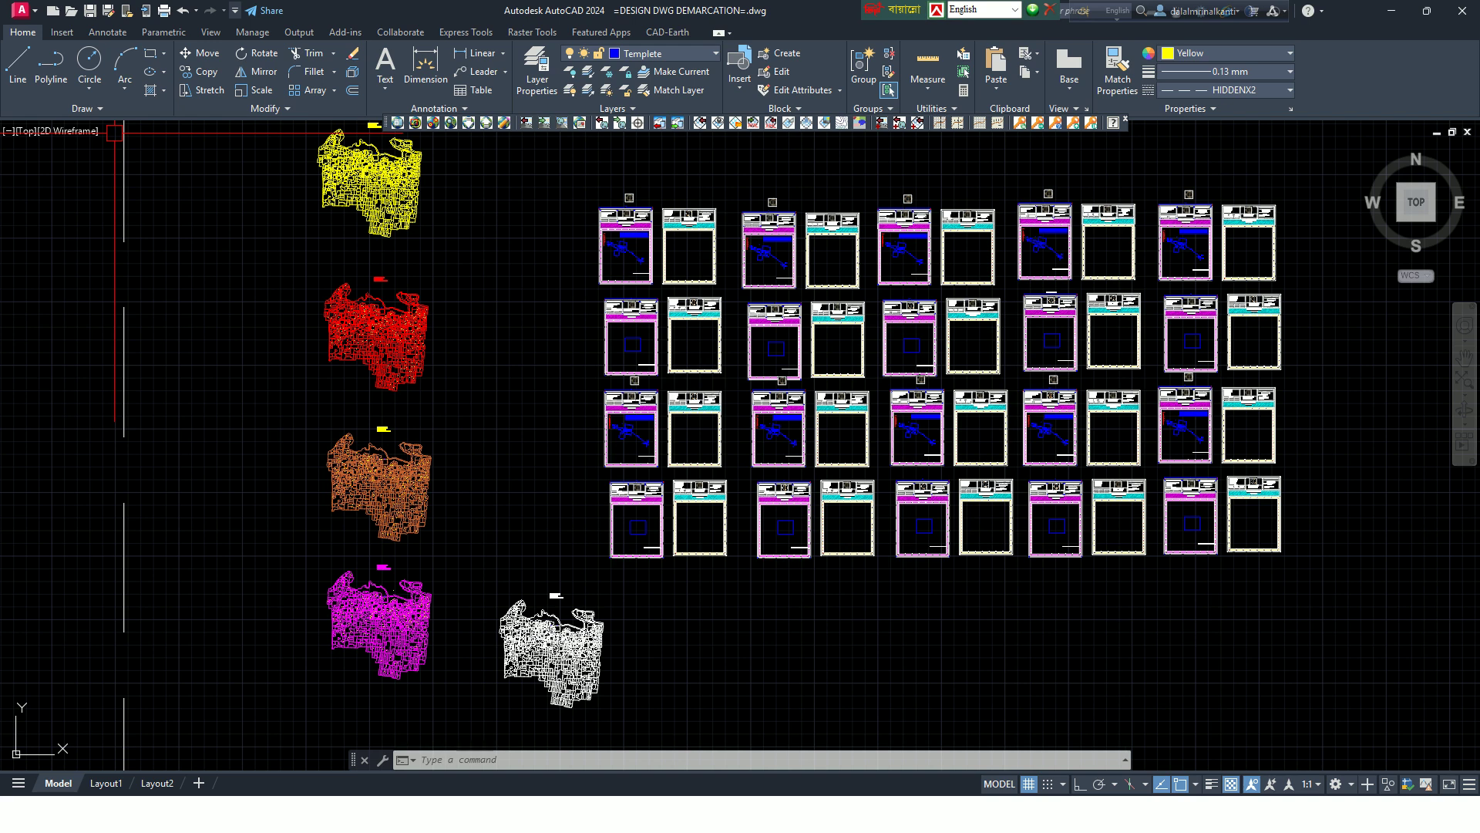
Show the classic menu bar above the ribbon and hide it again
click(235, 11)
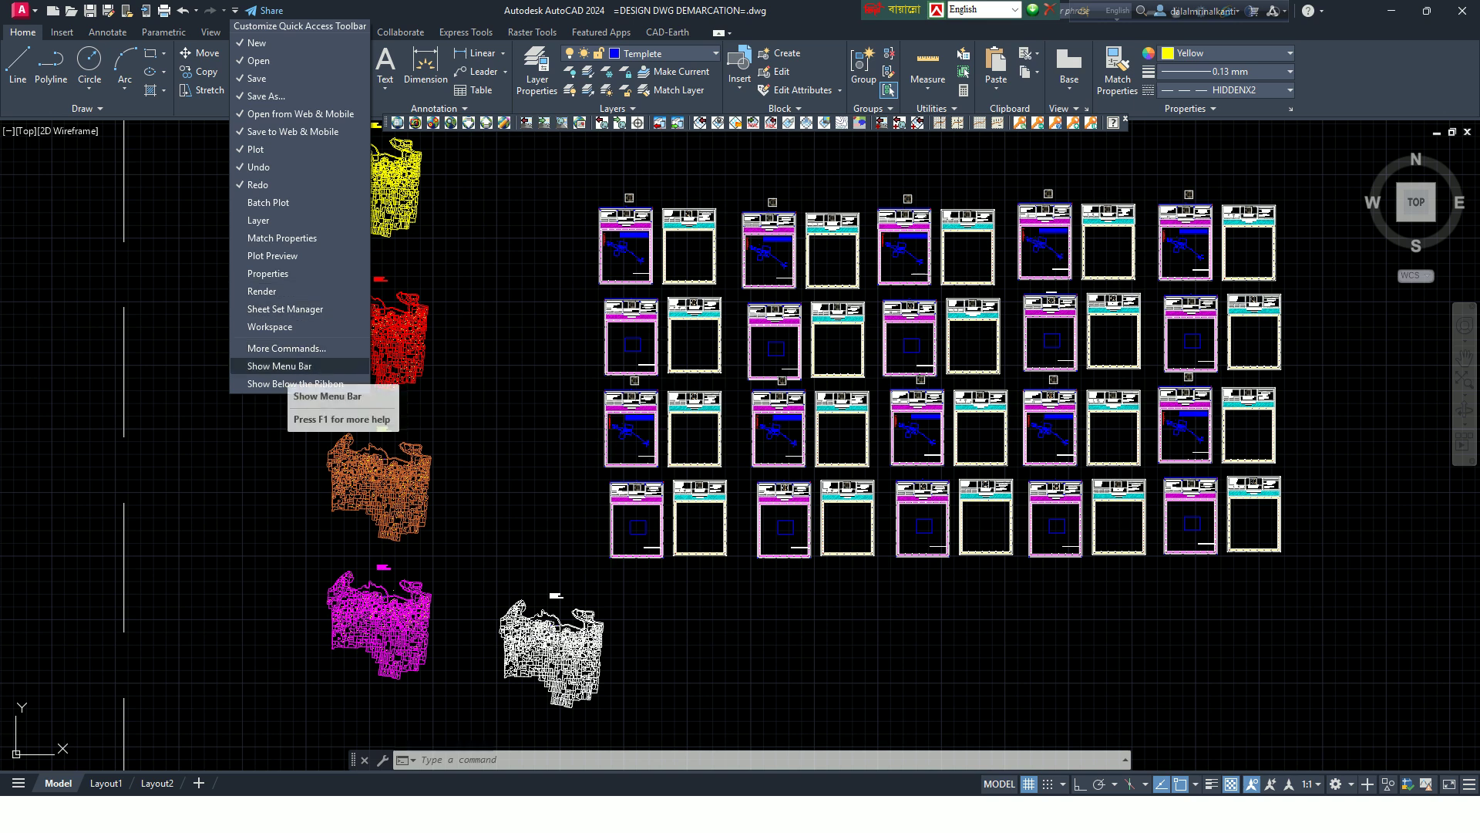
click(284, 366)
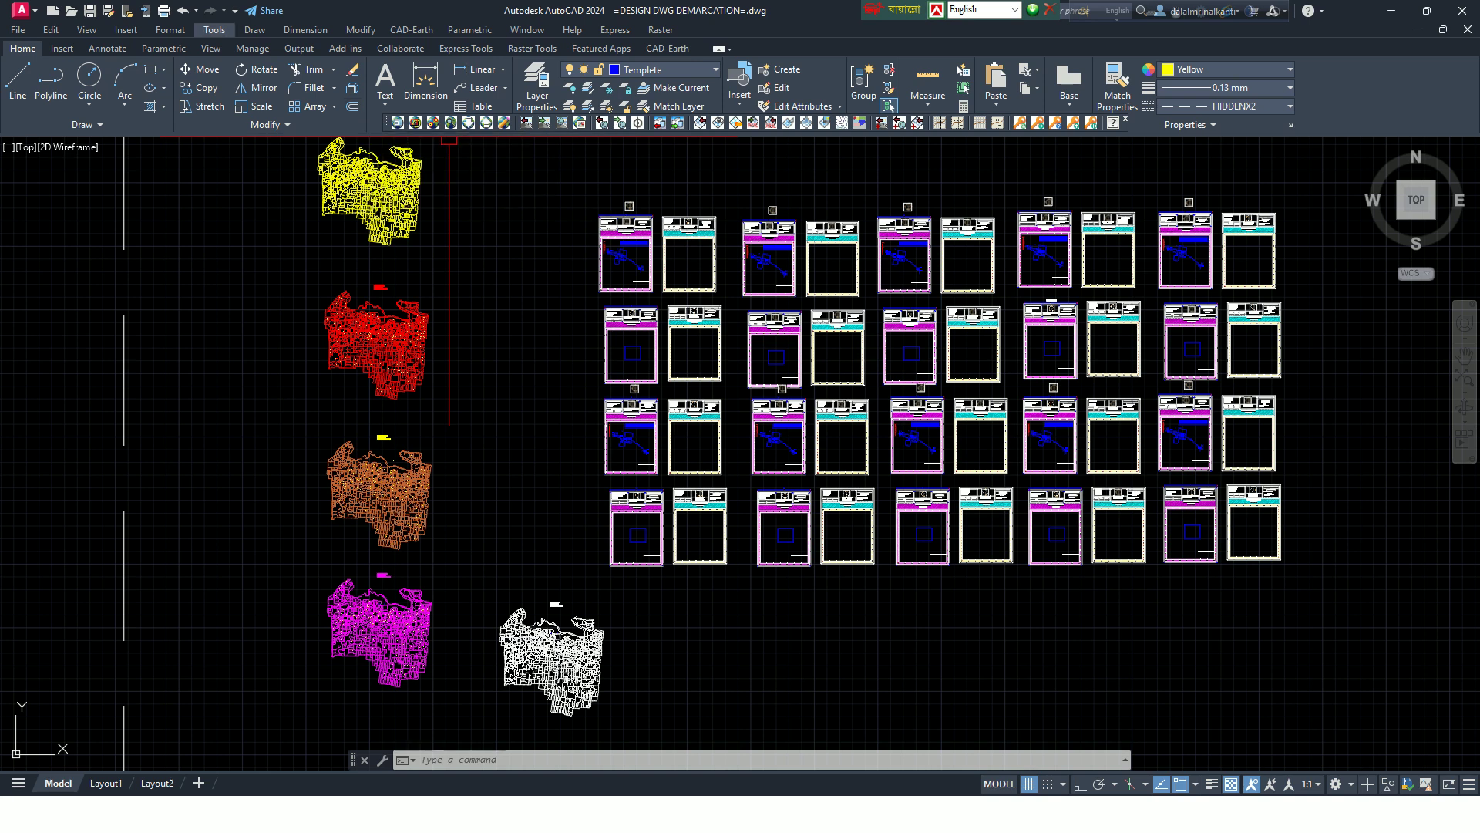
right_click(231, 19)
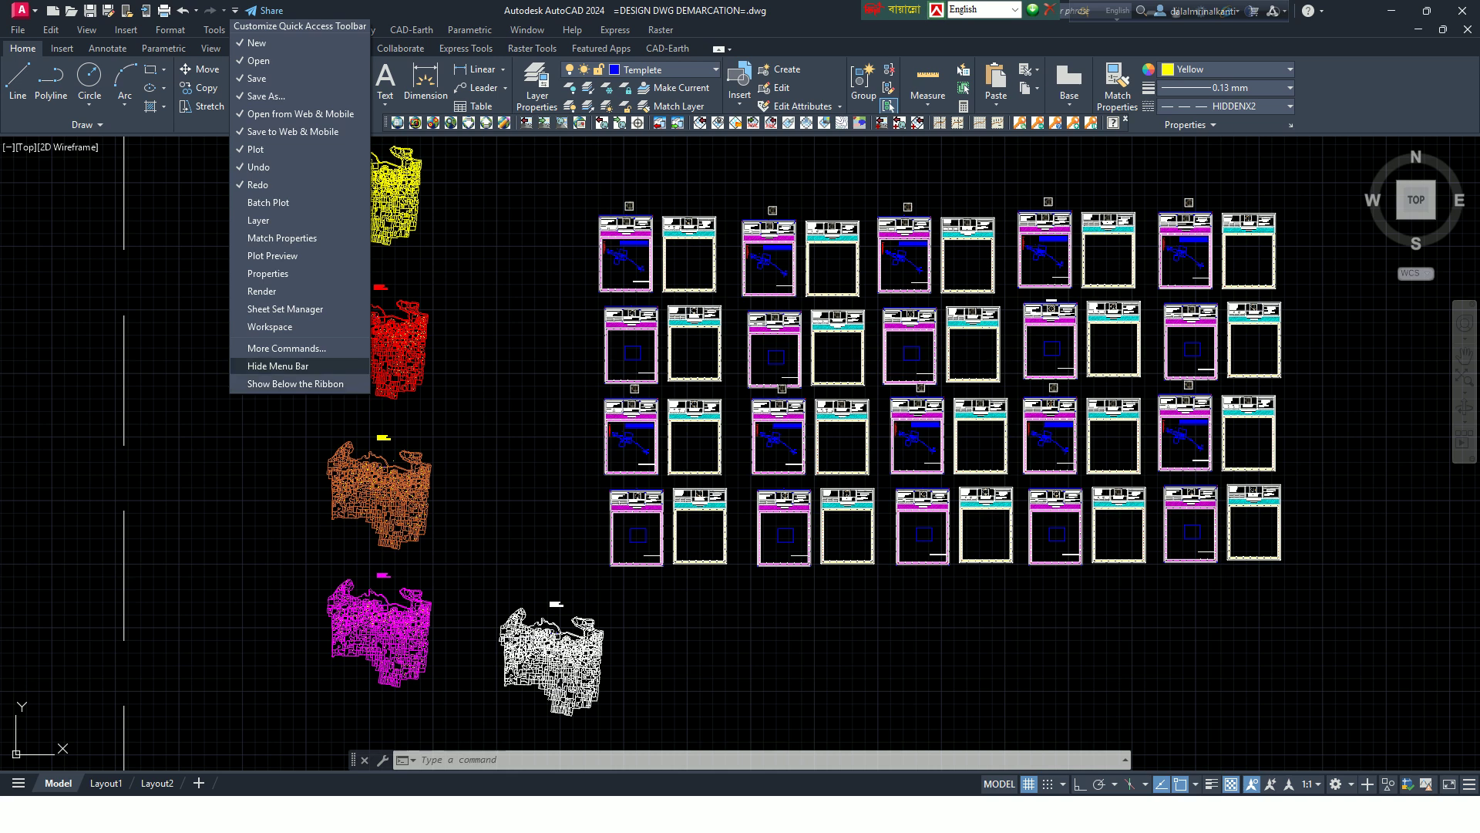
click(278, 365)
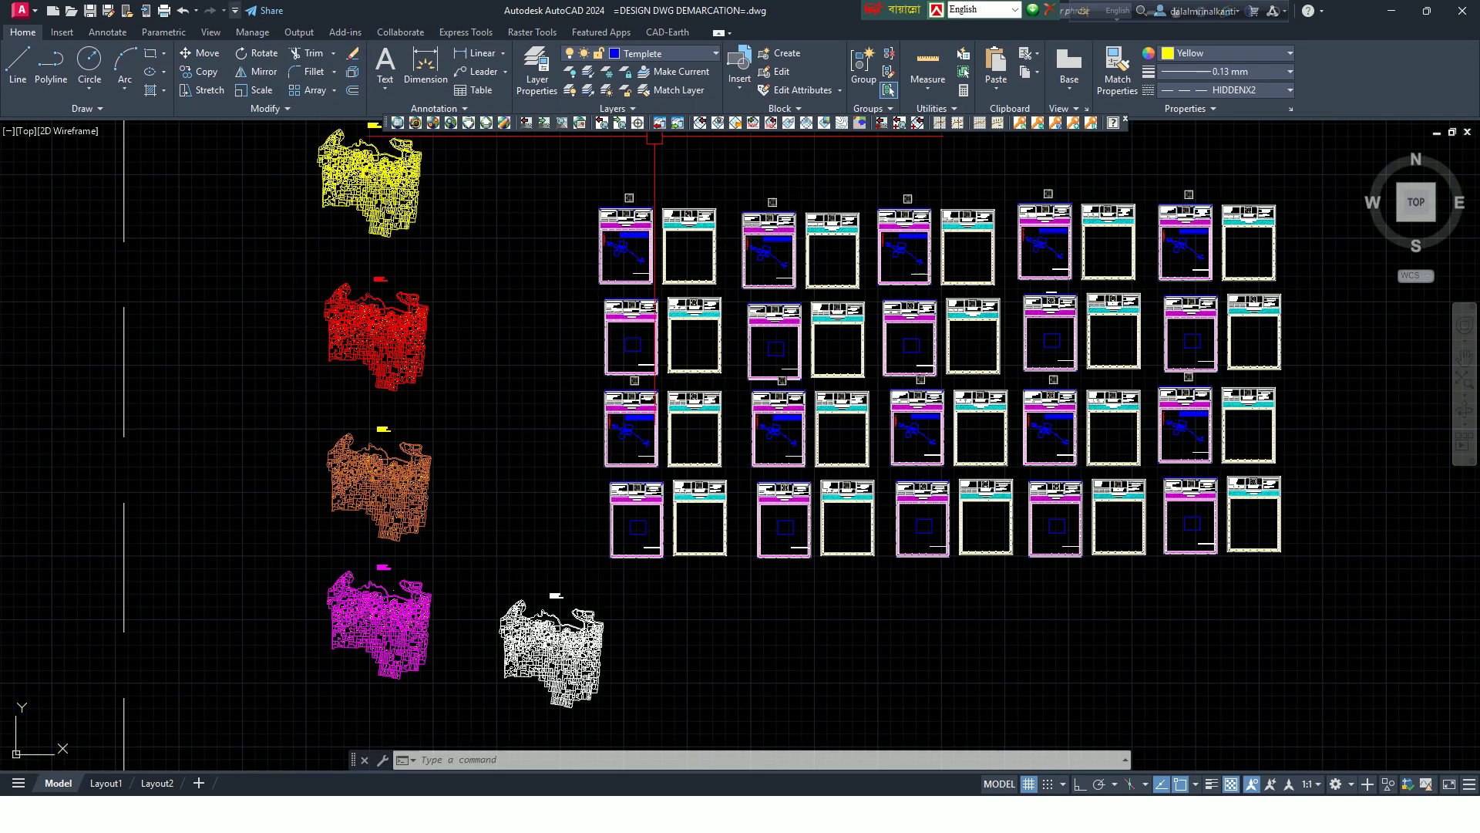
Show the classic menu bar and turn on the AutoCAD Draw and Dimension toolbars
click(235, 11)
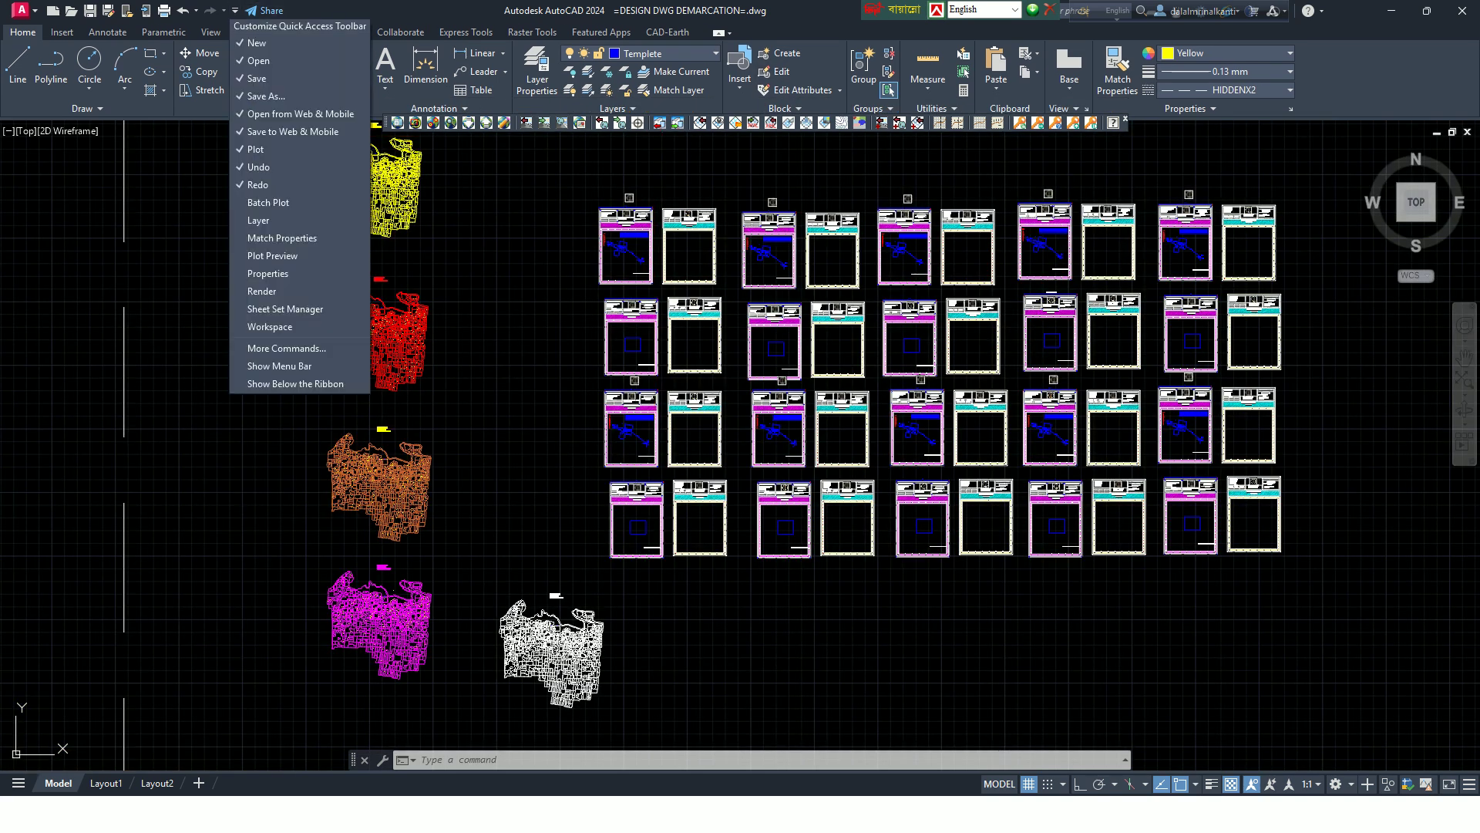
click(279, 366)
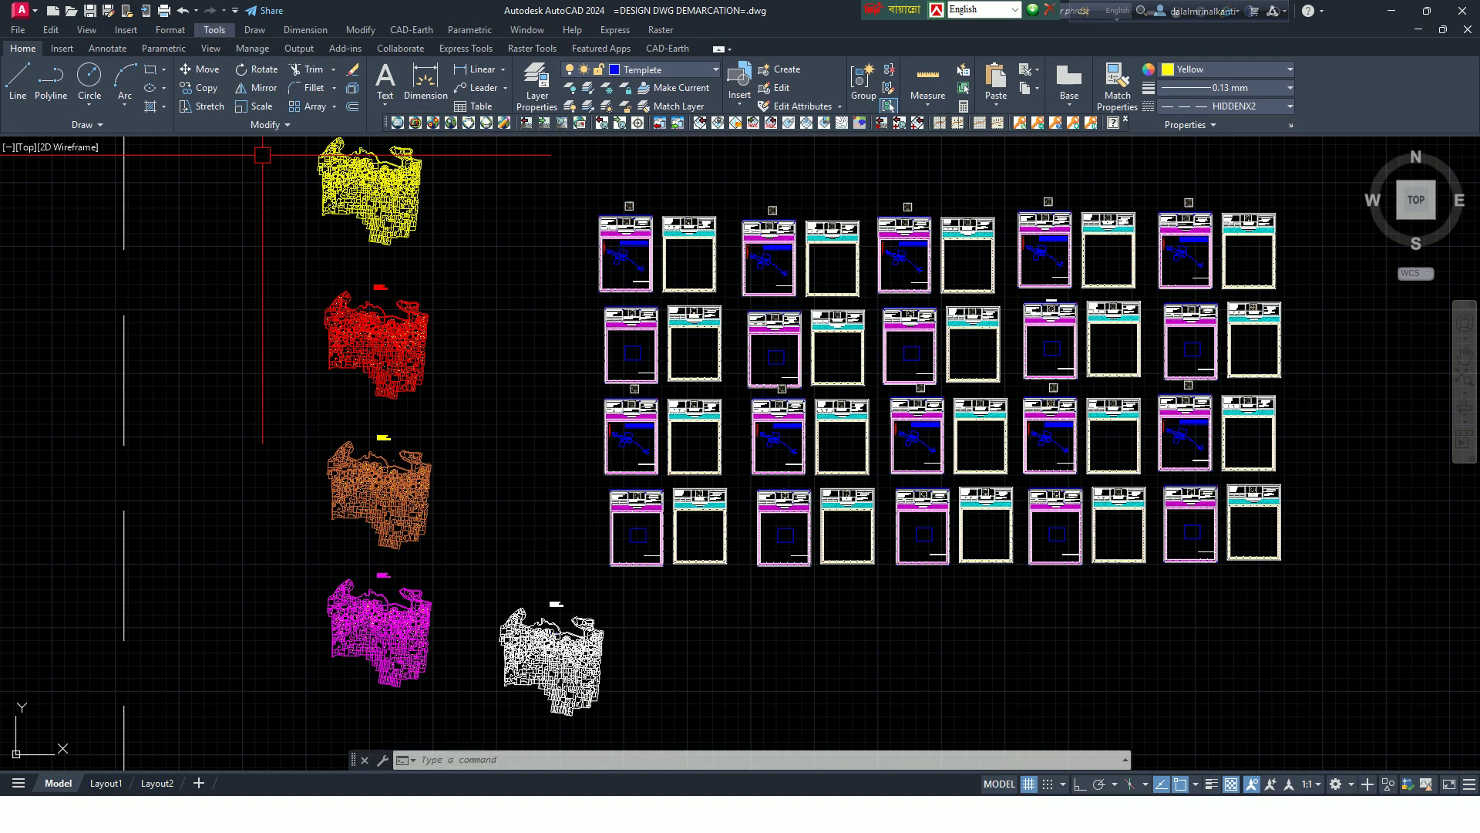
click(214, 29)
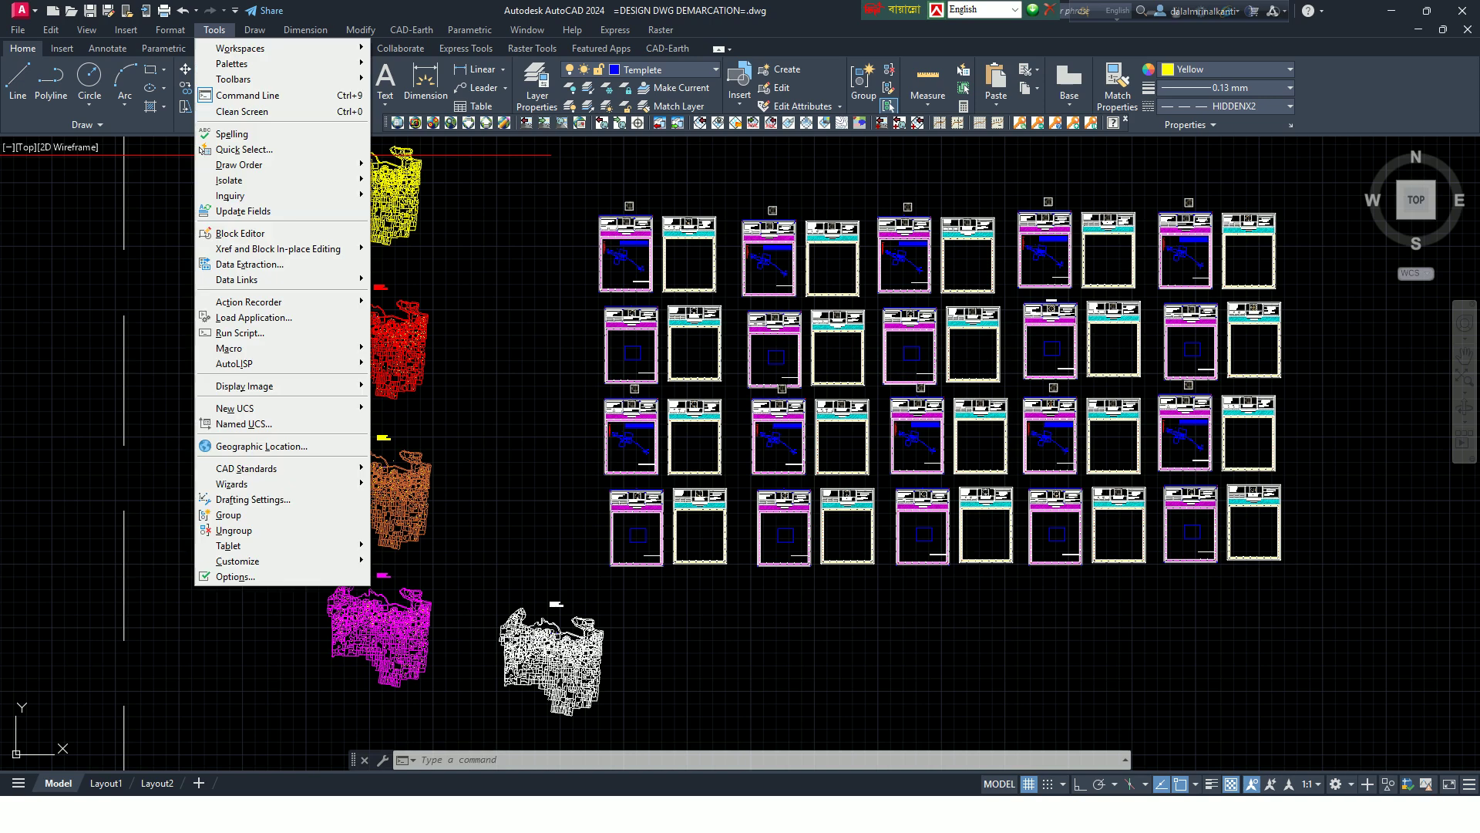
mouse_move(254, 78)
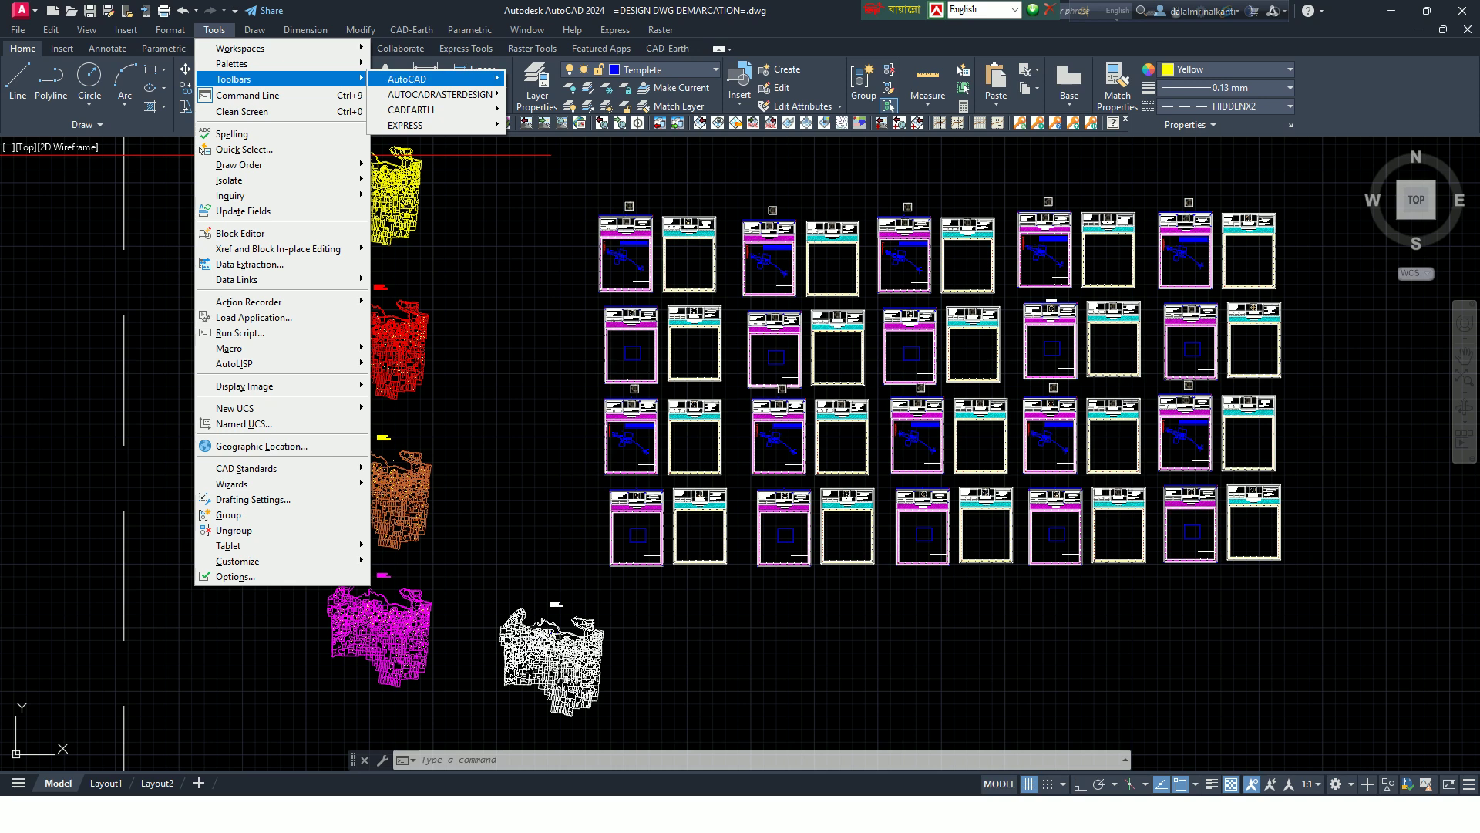
mouse_move(408, 79)
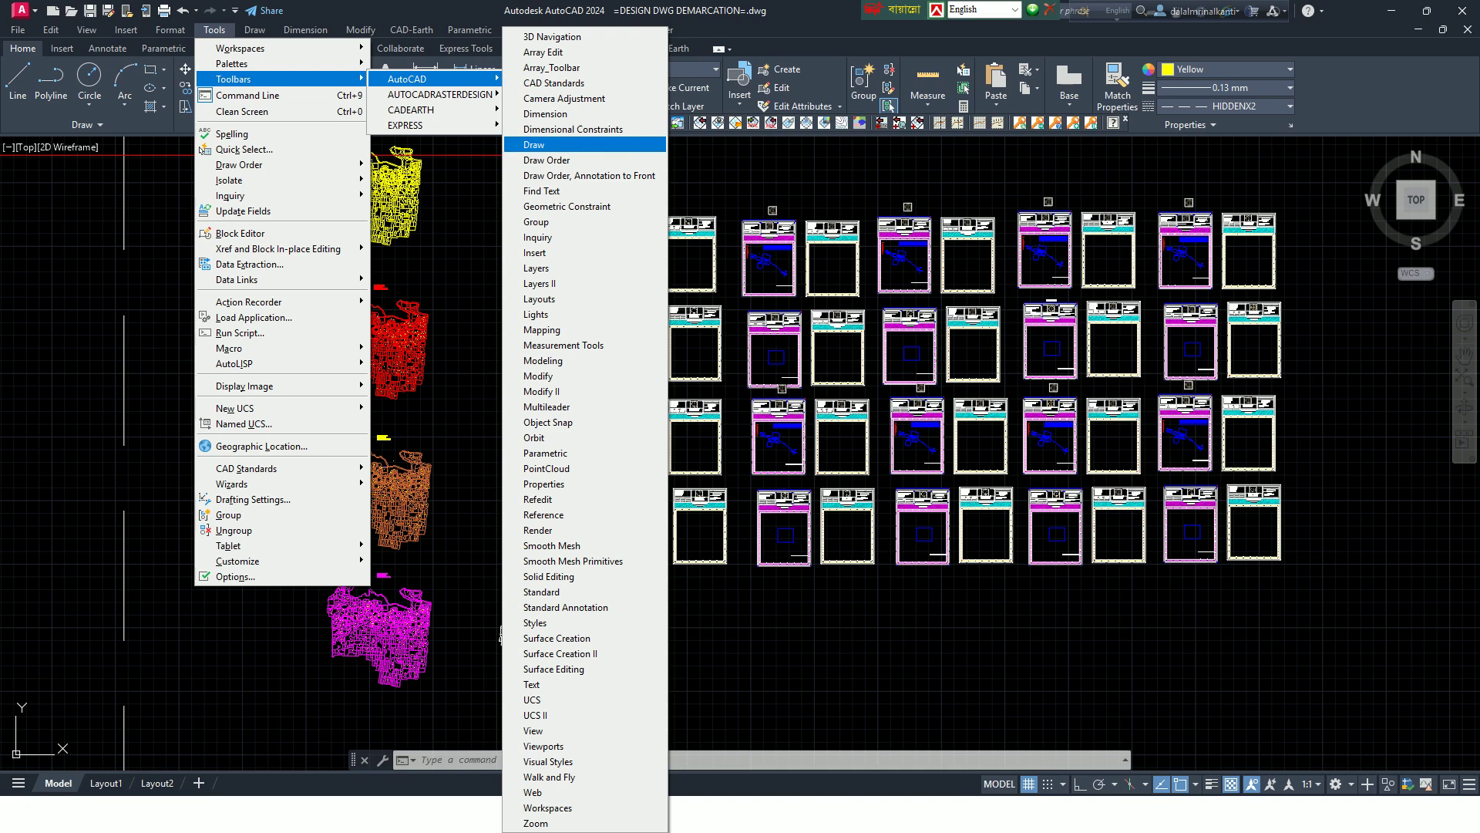
click(534, 145)
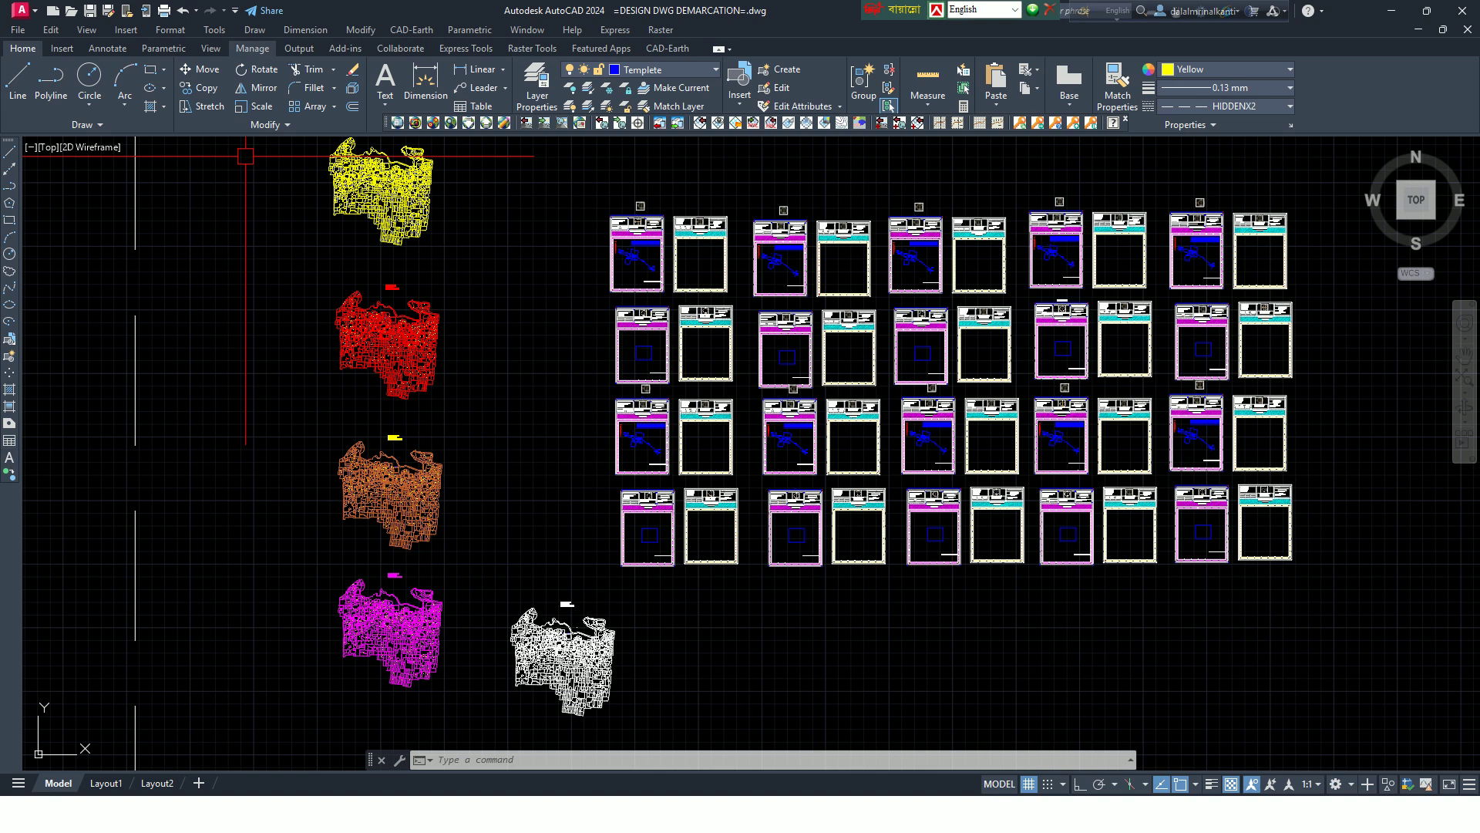
click(214, 29)
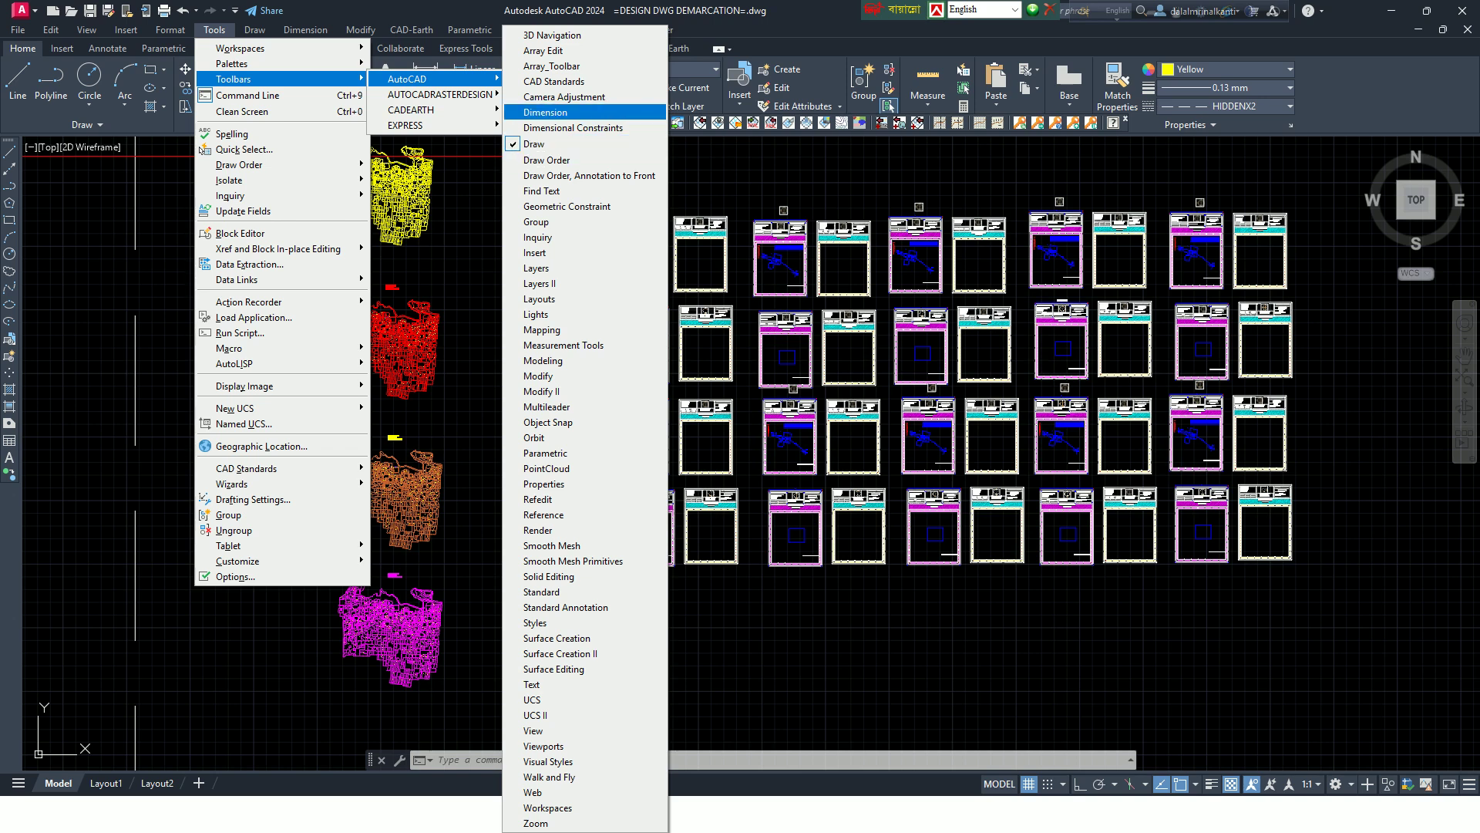
click(545, 112)
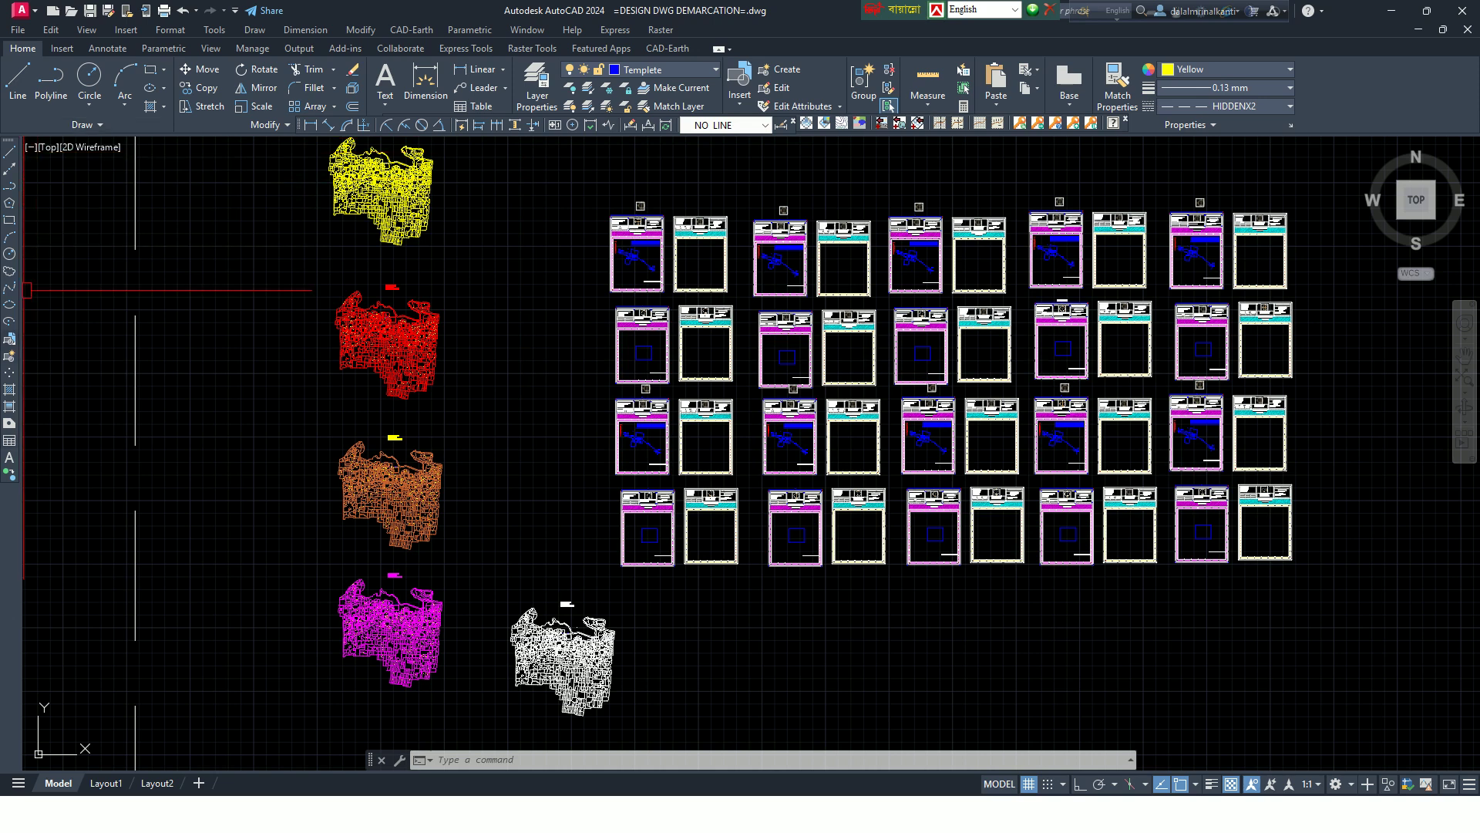
Review the dimension styles available in the Dimension toolbar's style list without changing the current one
click(765, 125)
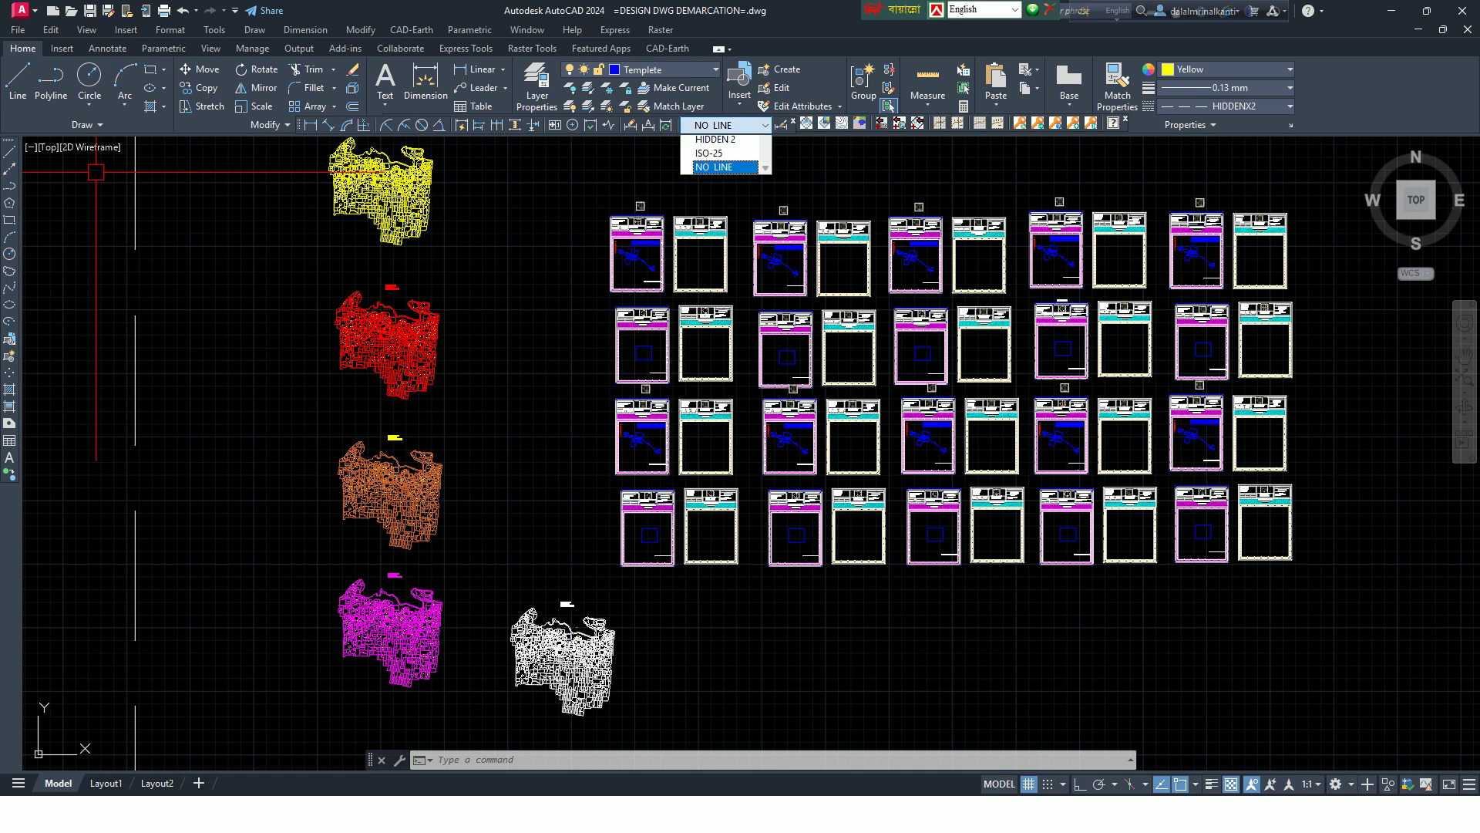
click(764, 126)
click(764, 125)
click(764, 125)
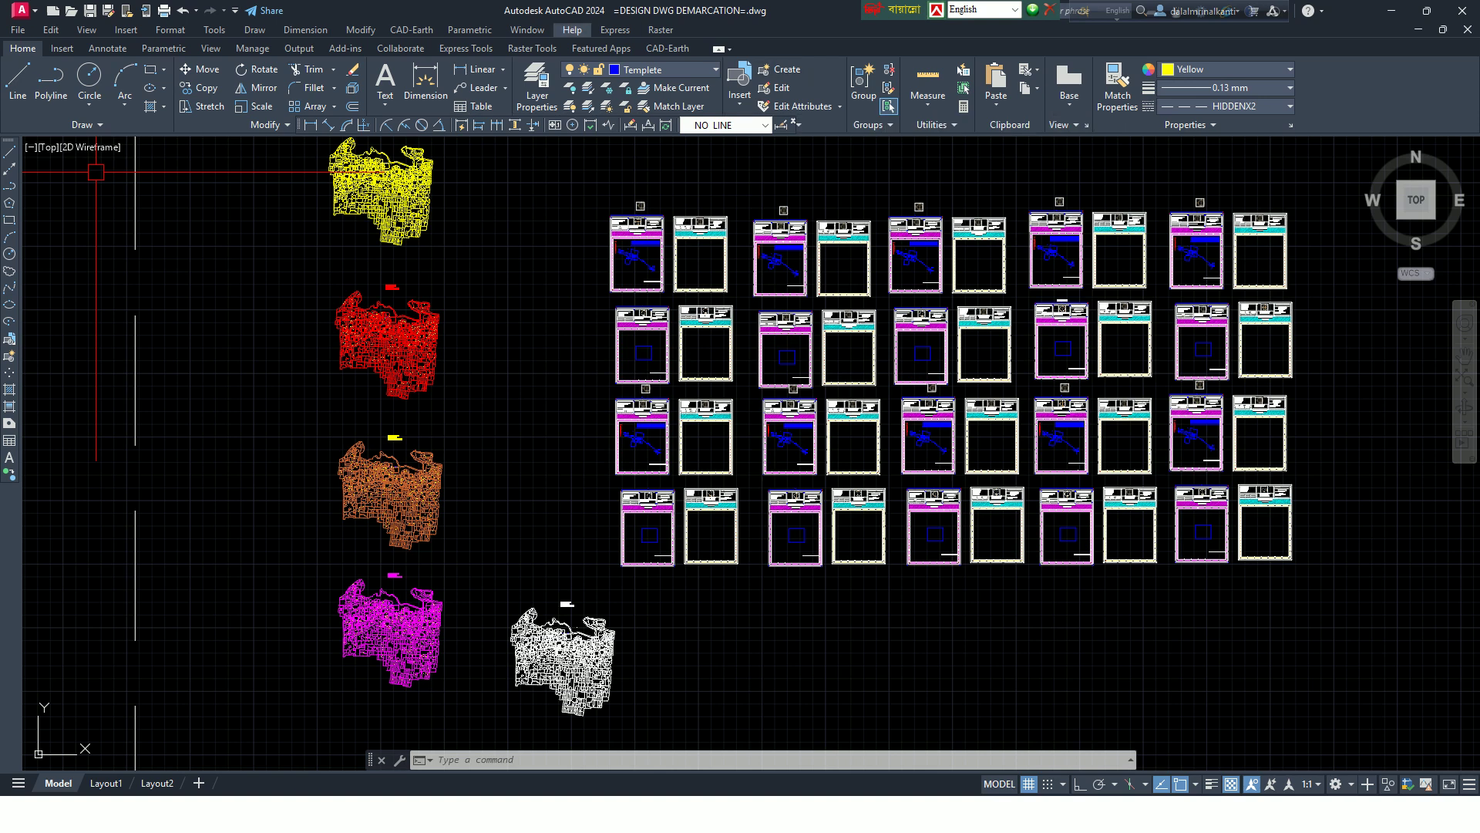
click(728, 125)
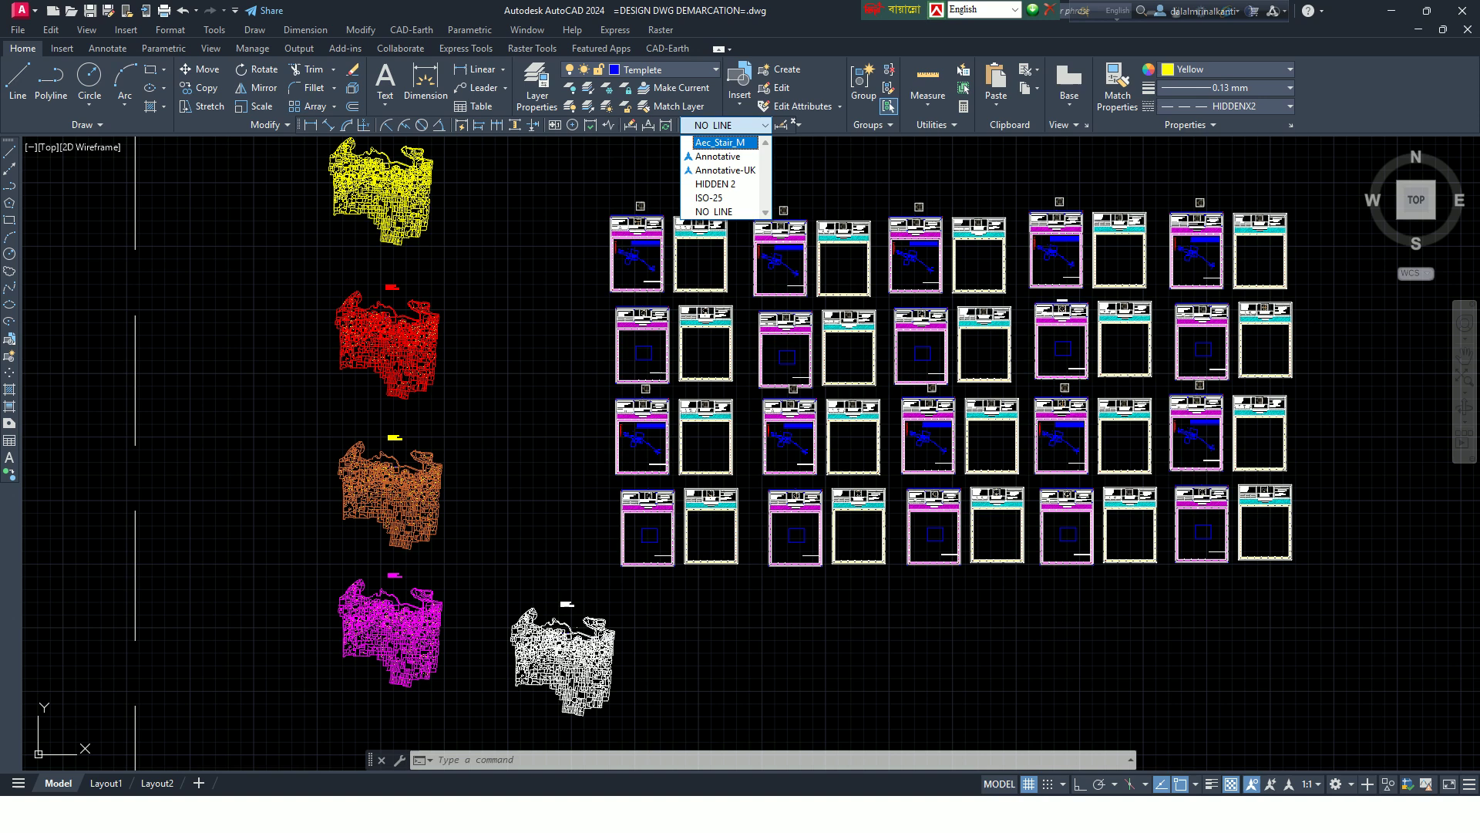
click(729, 125)
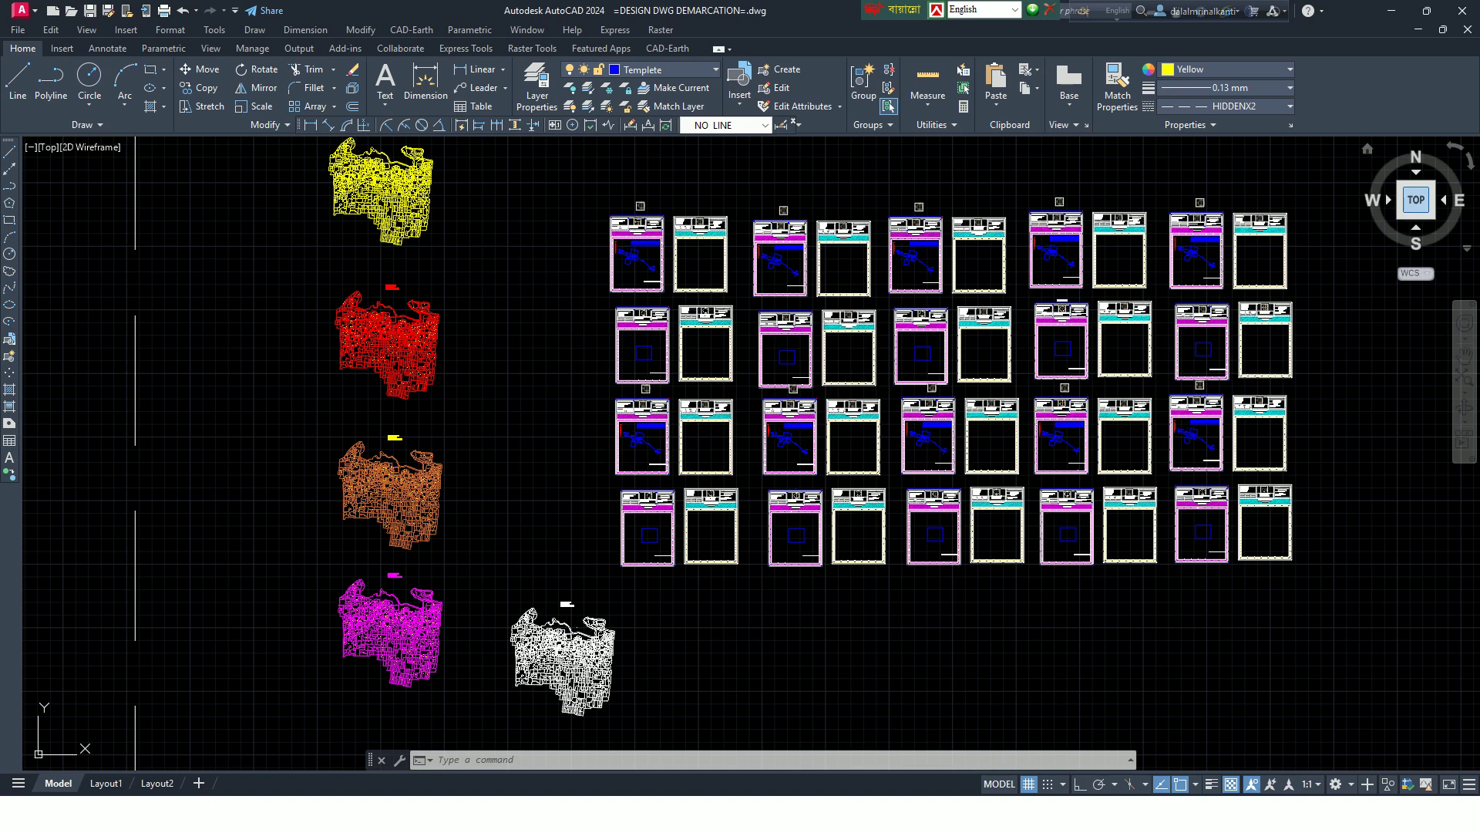
Turn on the AutoCAD Modify toolbar alongside the Draw and Dimension toolbars
click(235, 10)
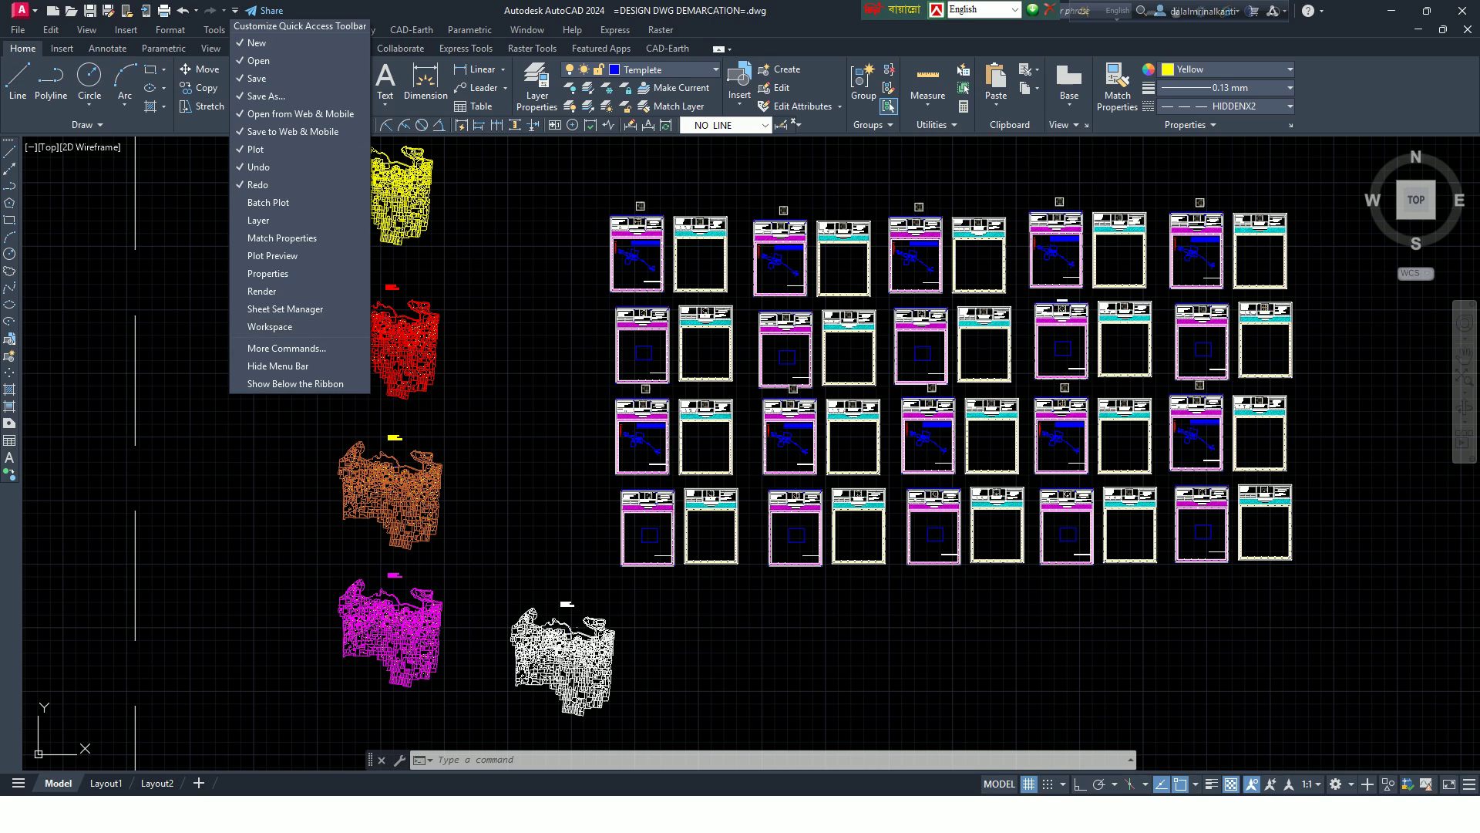
key(alt+t)
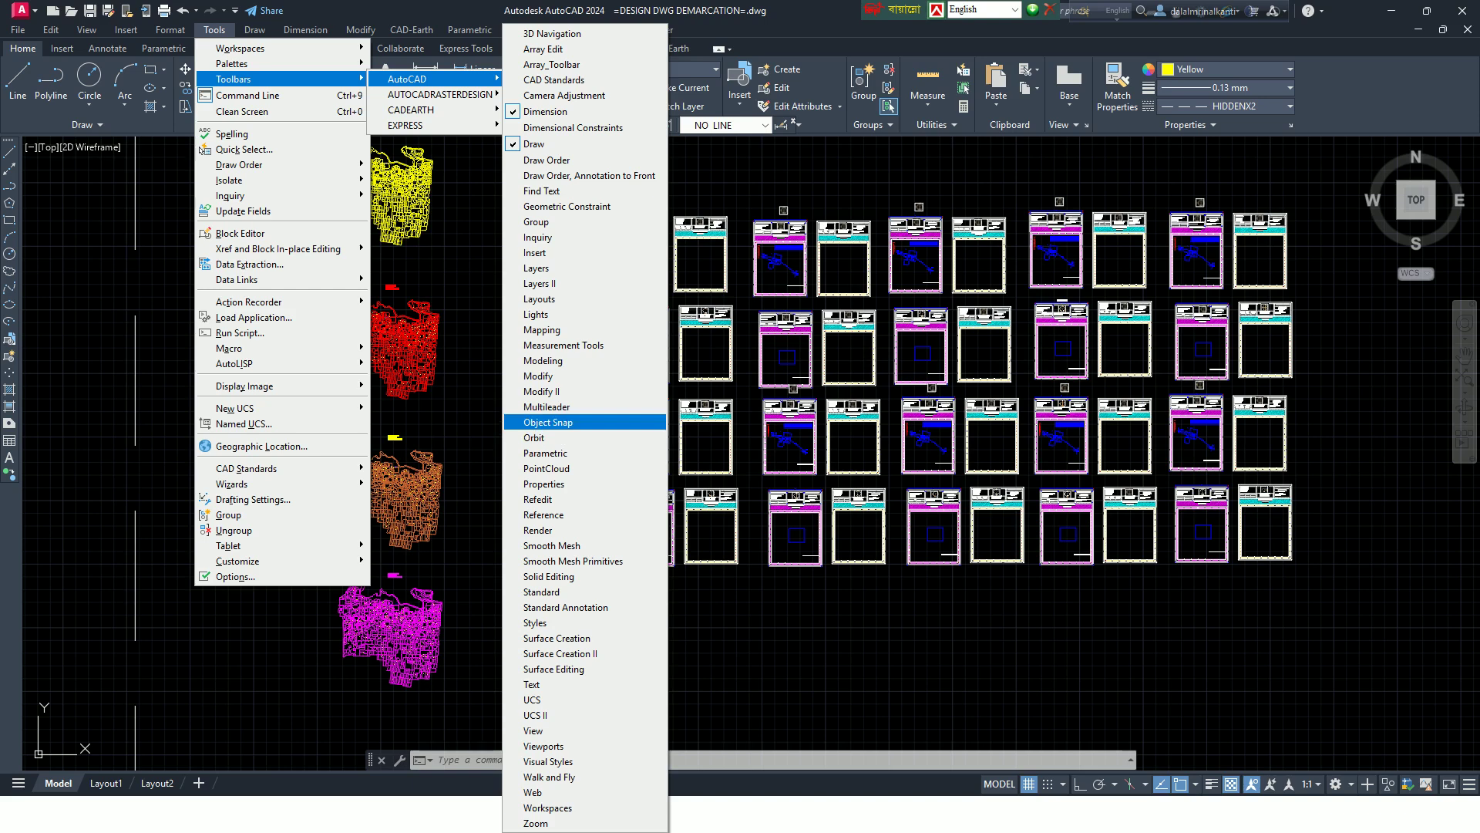
click(548, 422)
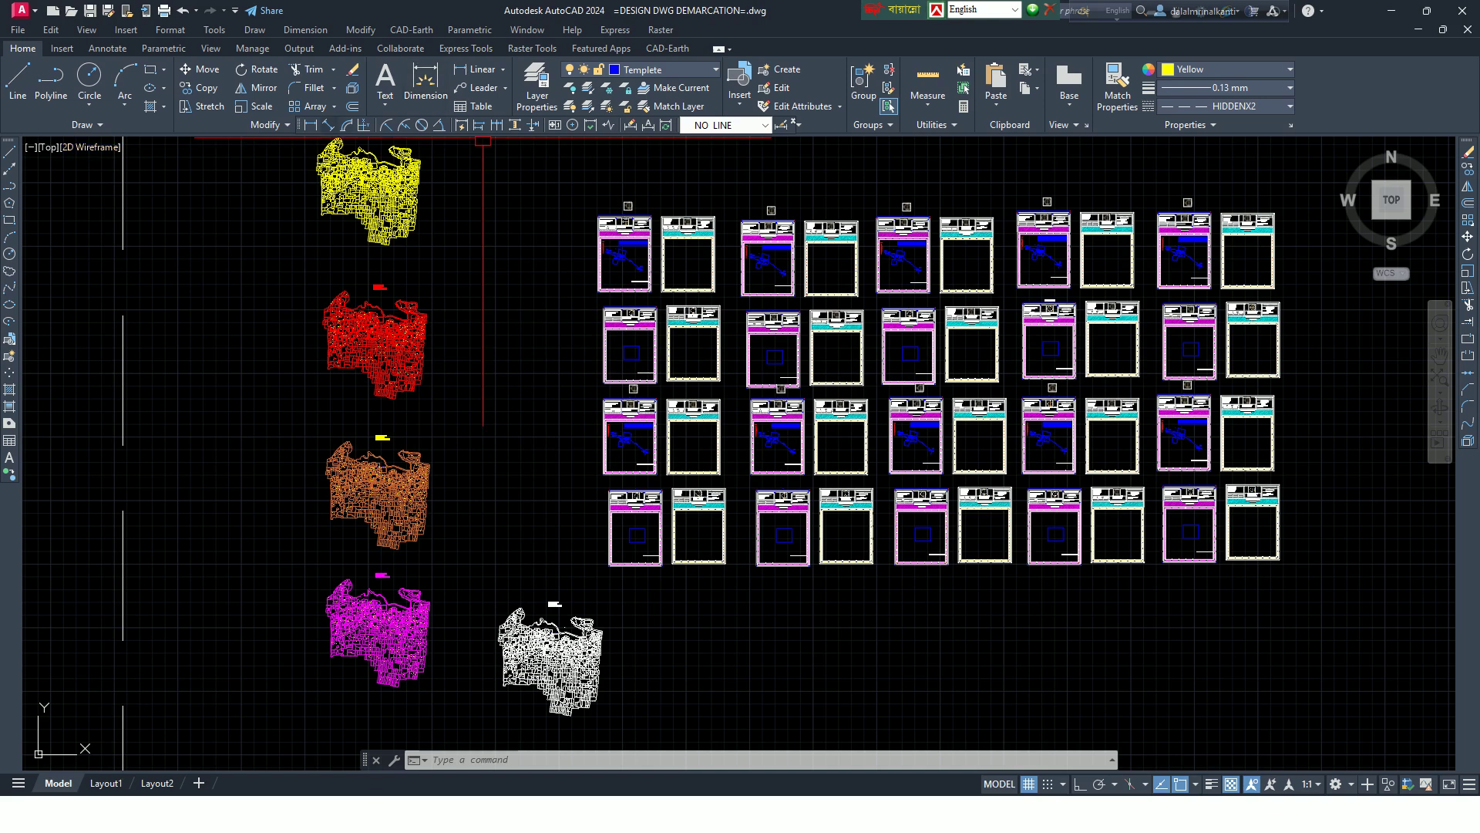
click(502, 69)
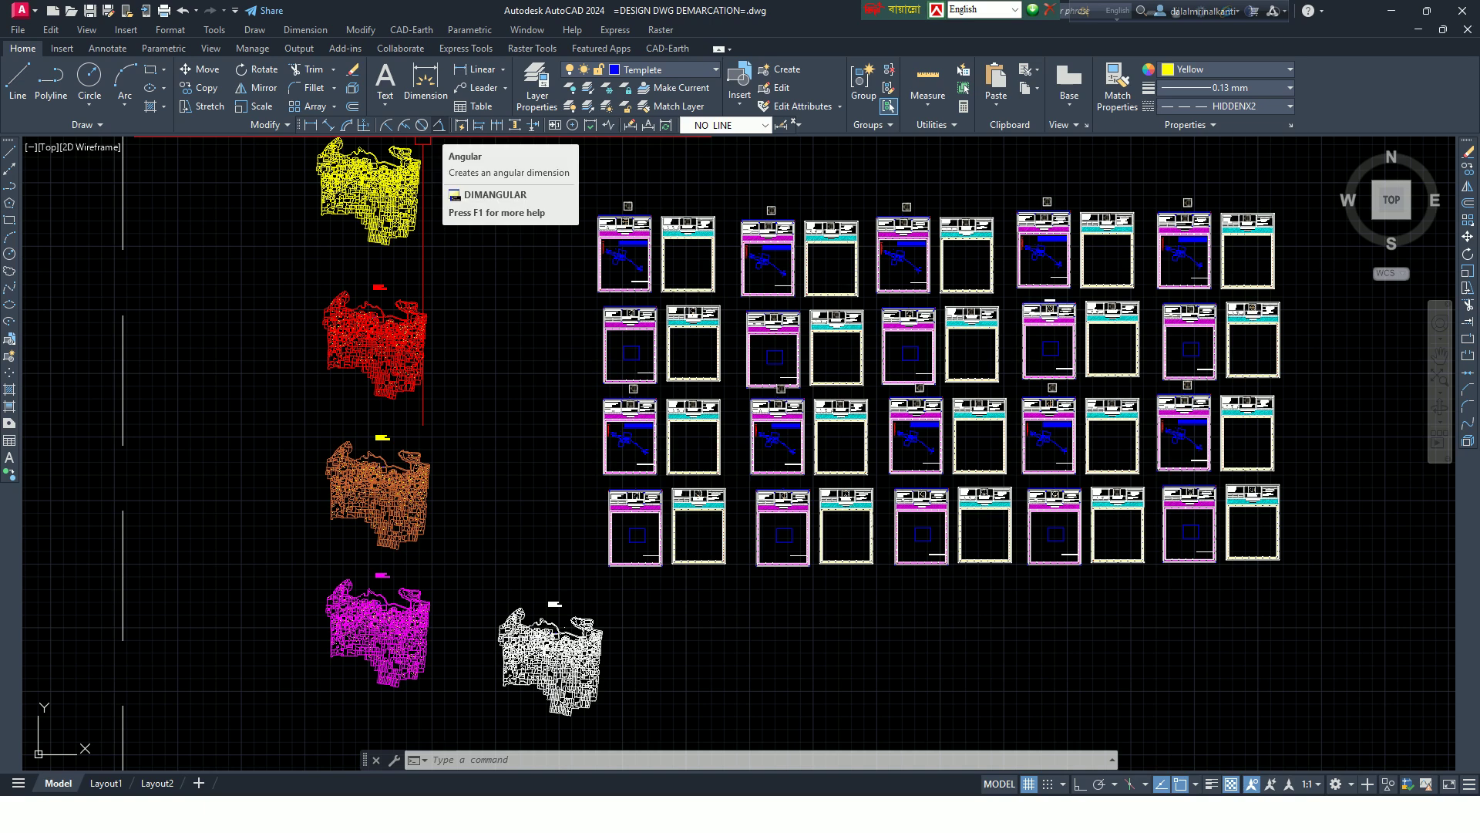
Add an angular dimension between the two boundary lines meeting above plot 1155 on the yellow mouza map
click(439, 125)
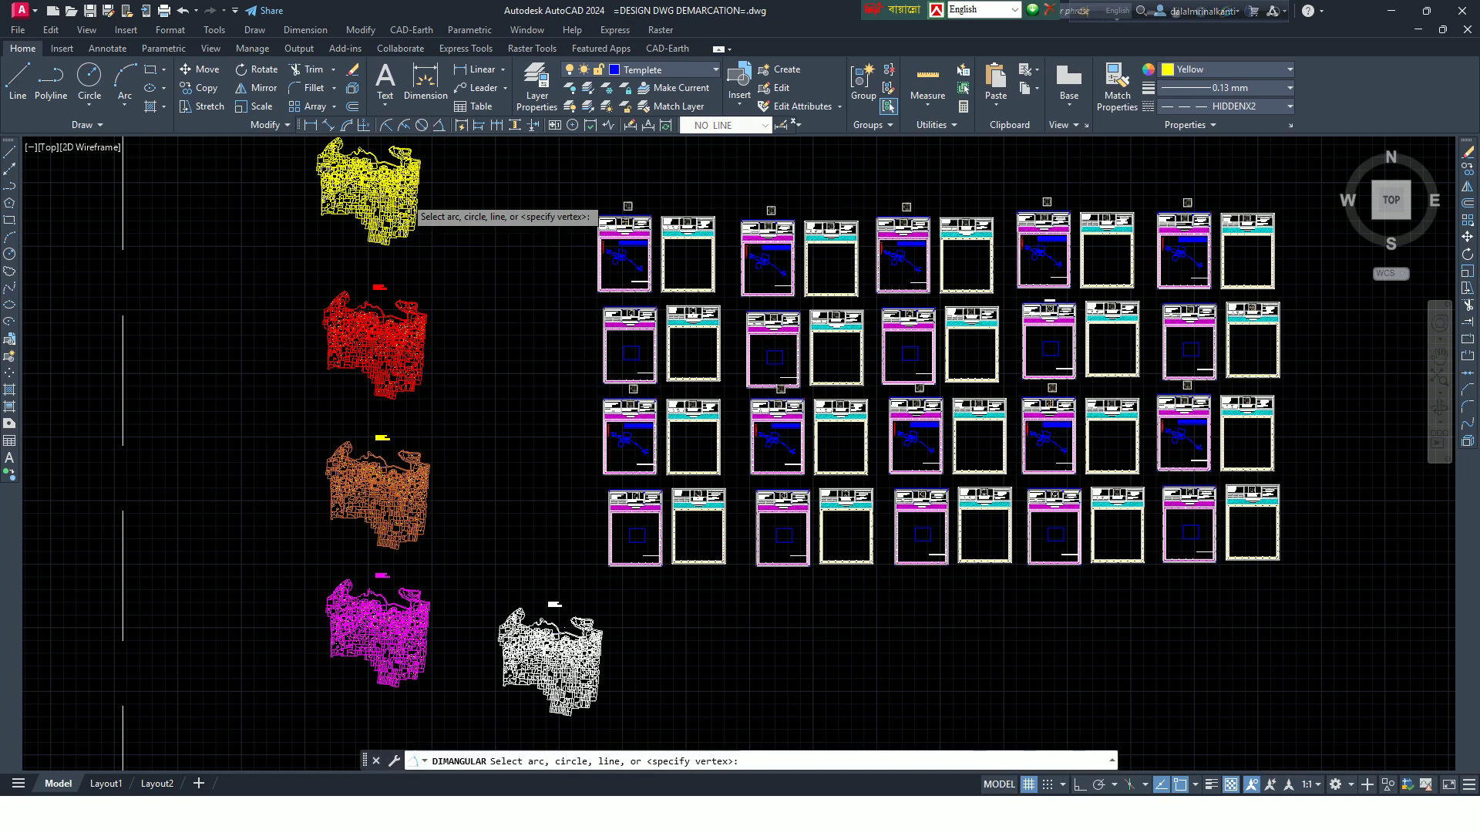
scroll(410, 197, up, 6)
scroll(409, 196, up, 8)
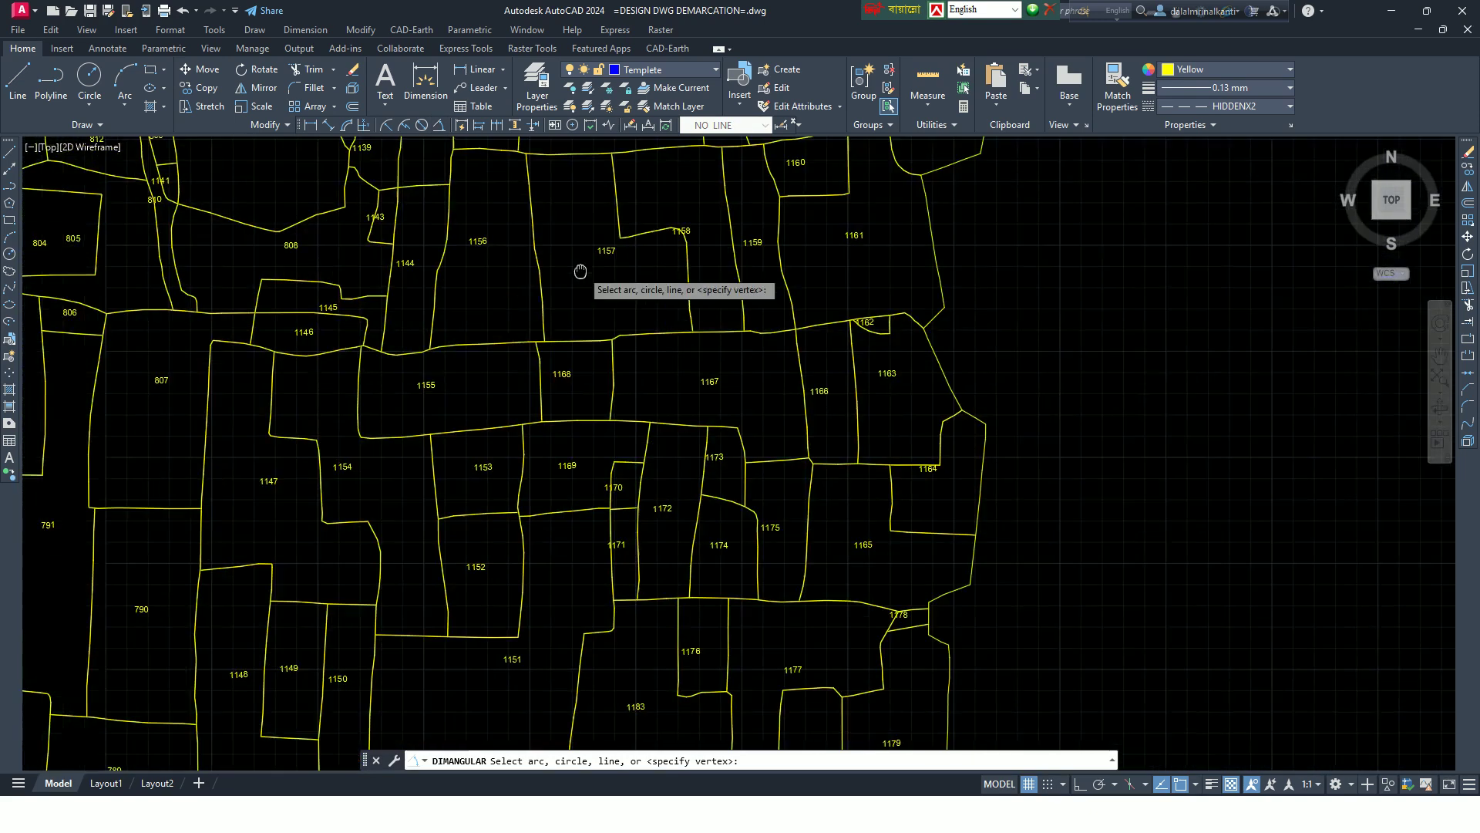
scroll(456, 349, up, 2)
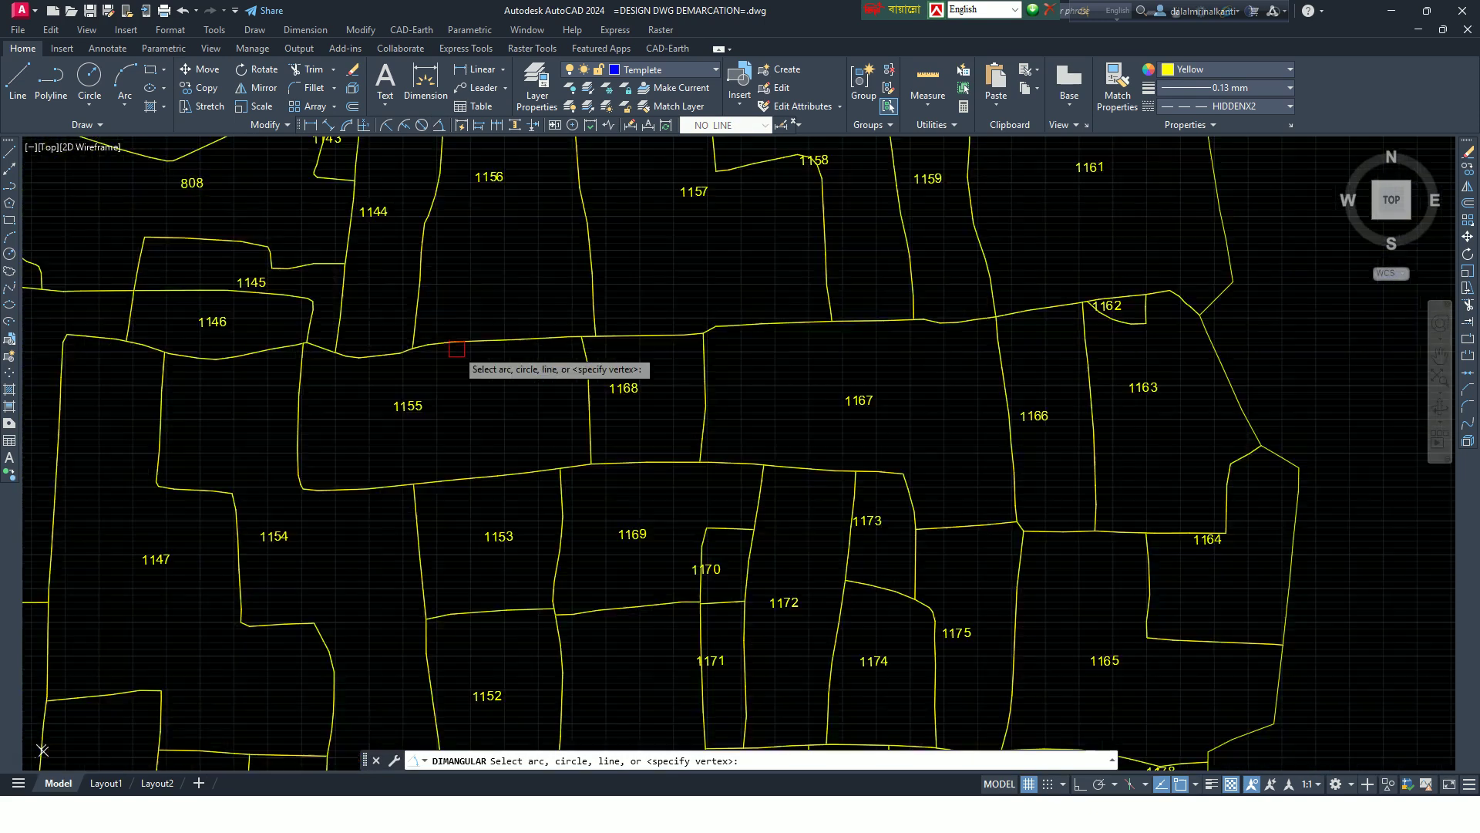
scroll(457, 350, up, 2)
click(448, 337)
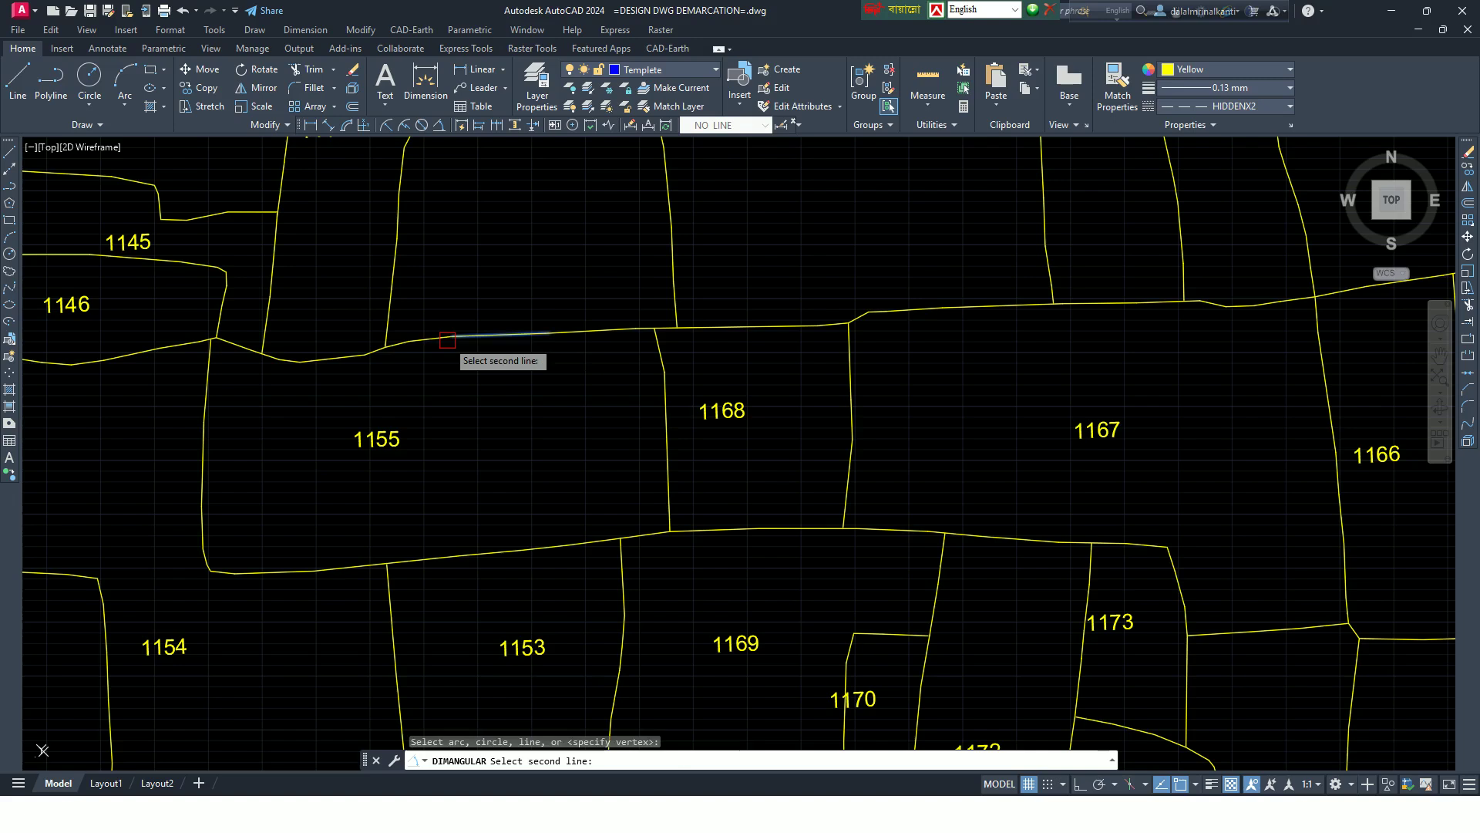
click(395, 309)
click(479, 295)
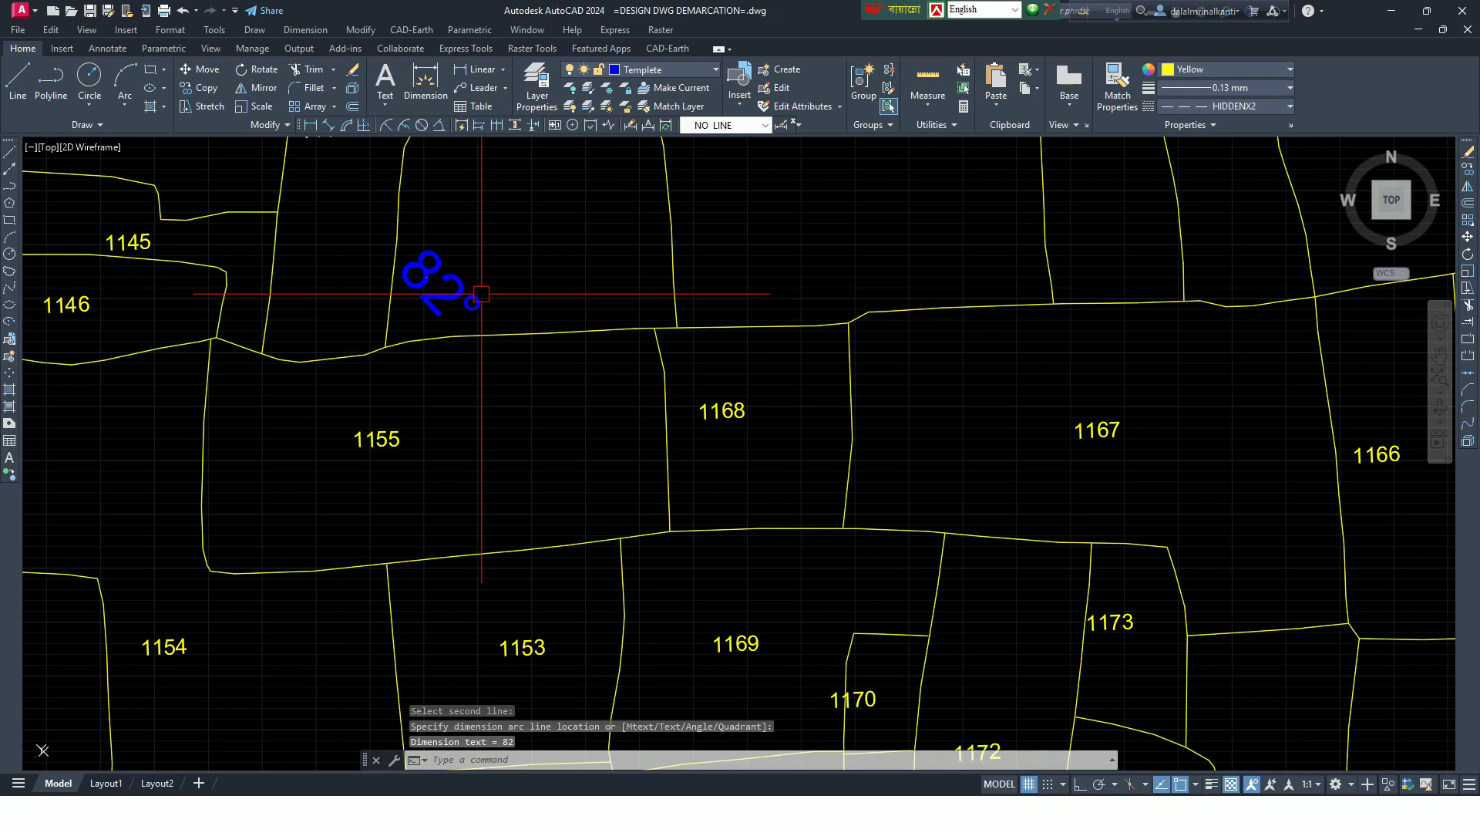
Delete the angular dimension above plot 1155
click(474, 295)
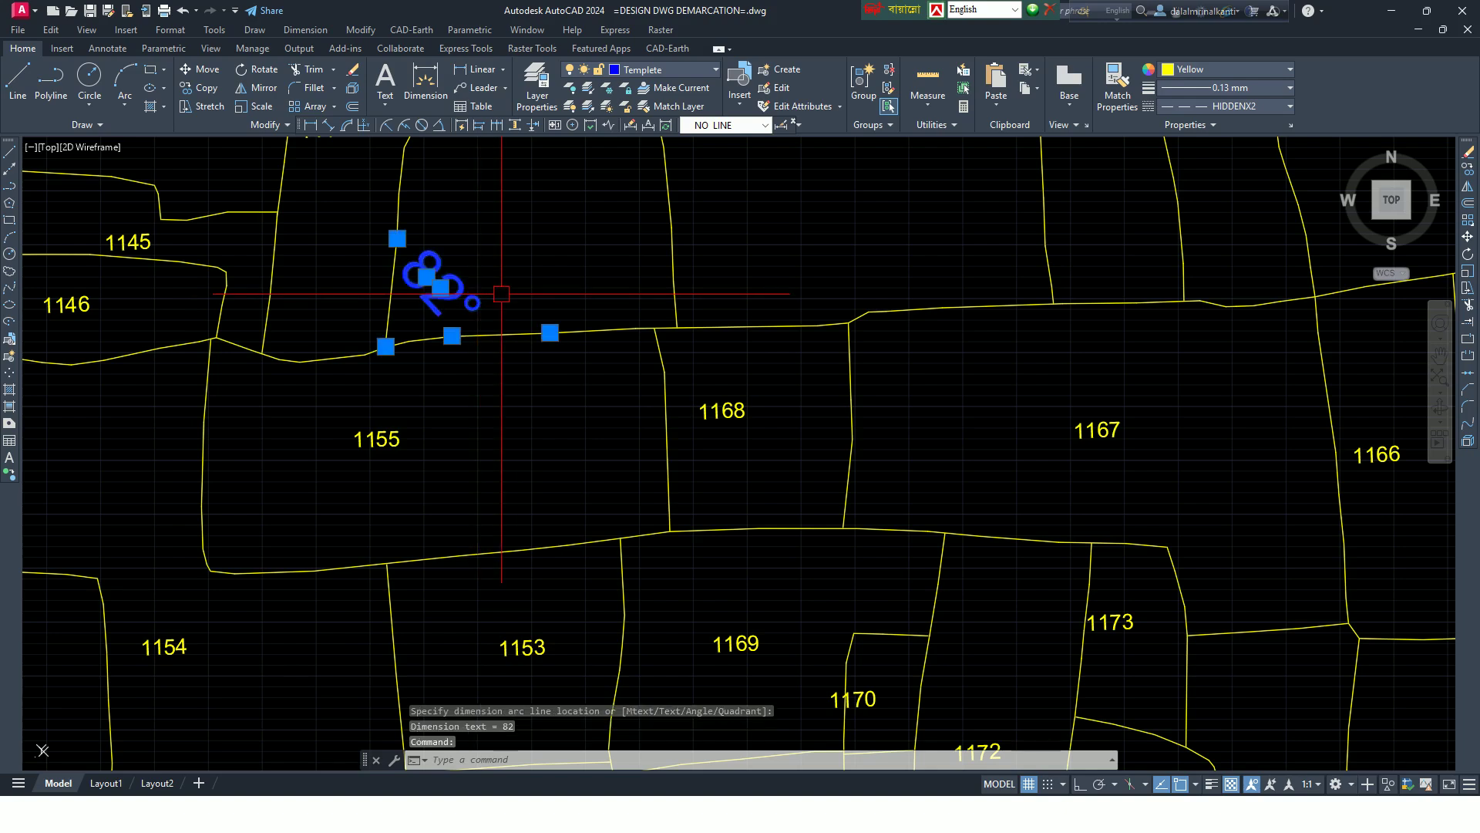
key(Delete)
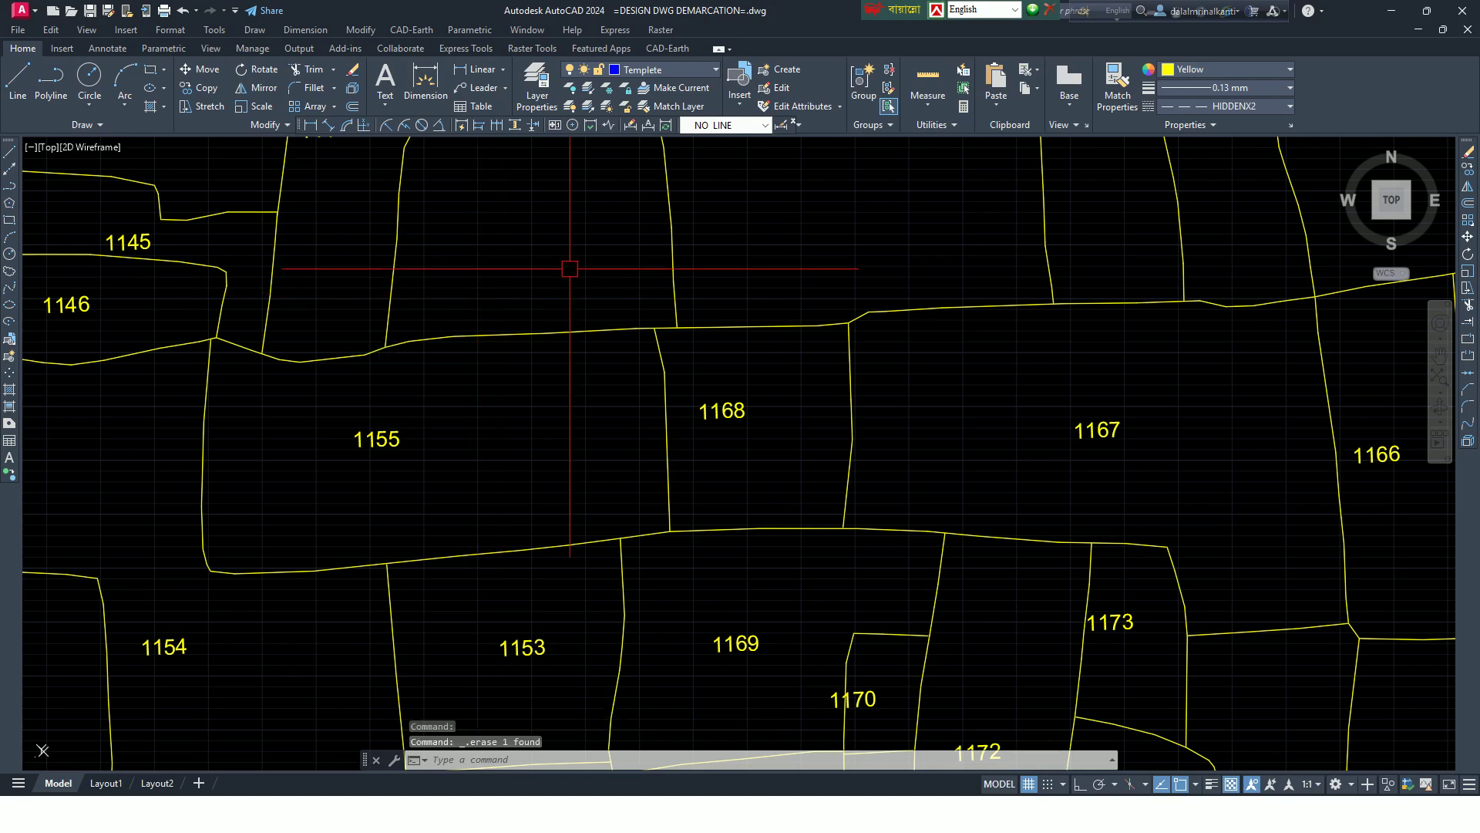
scroll(570, 270, down, 5)
scroll(587, 263, down, 7)
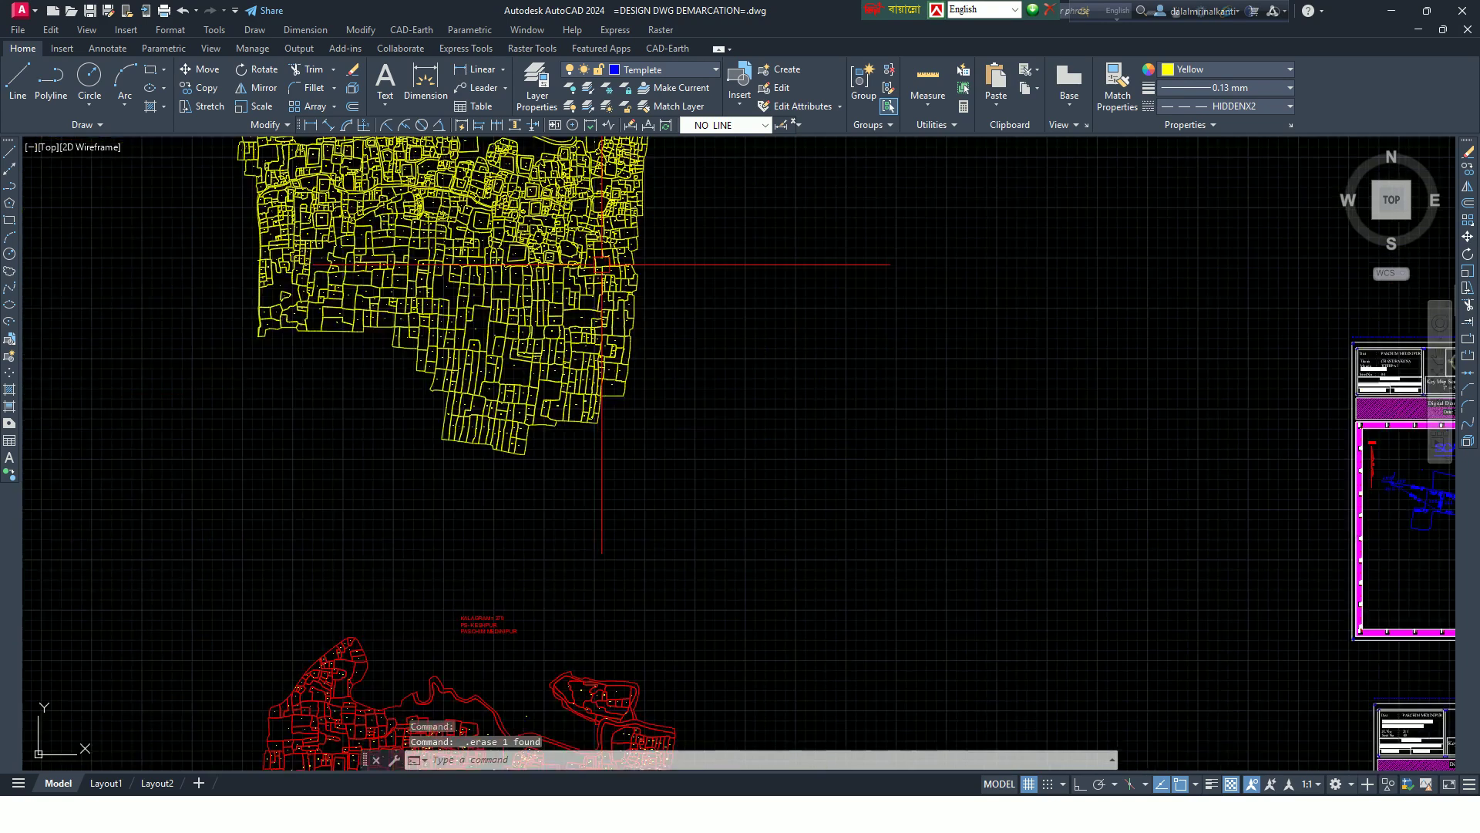
scroll(601, 265, down, 3)
middle_drag(958, 522, 865, 502)
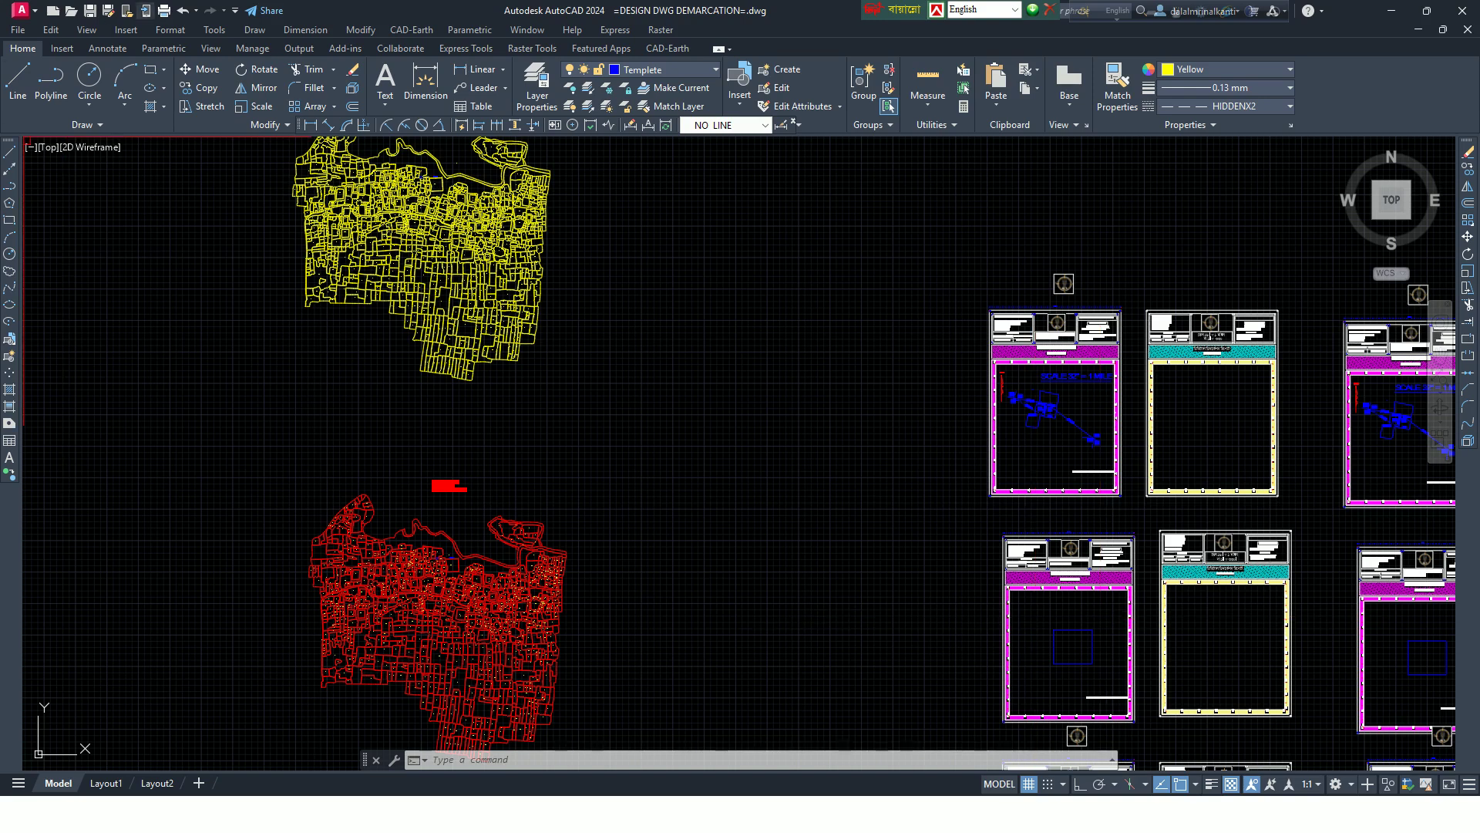
Review the Plot settings for the model and the available file commands without plotting
click(163, 11)
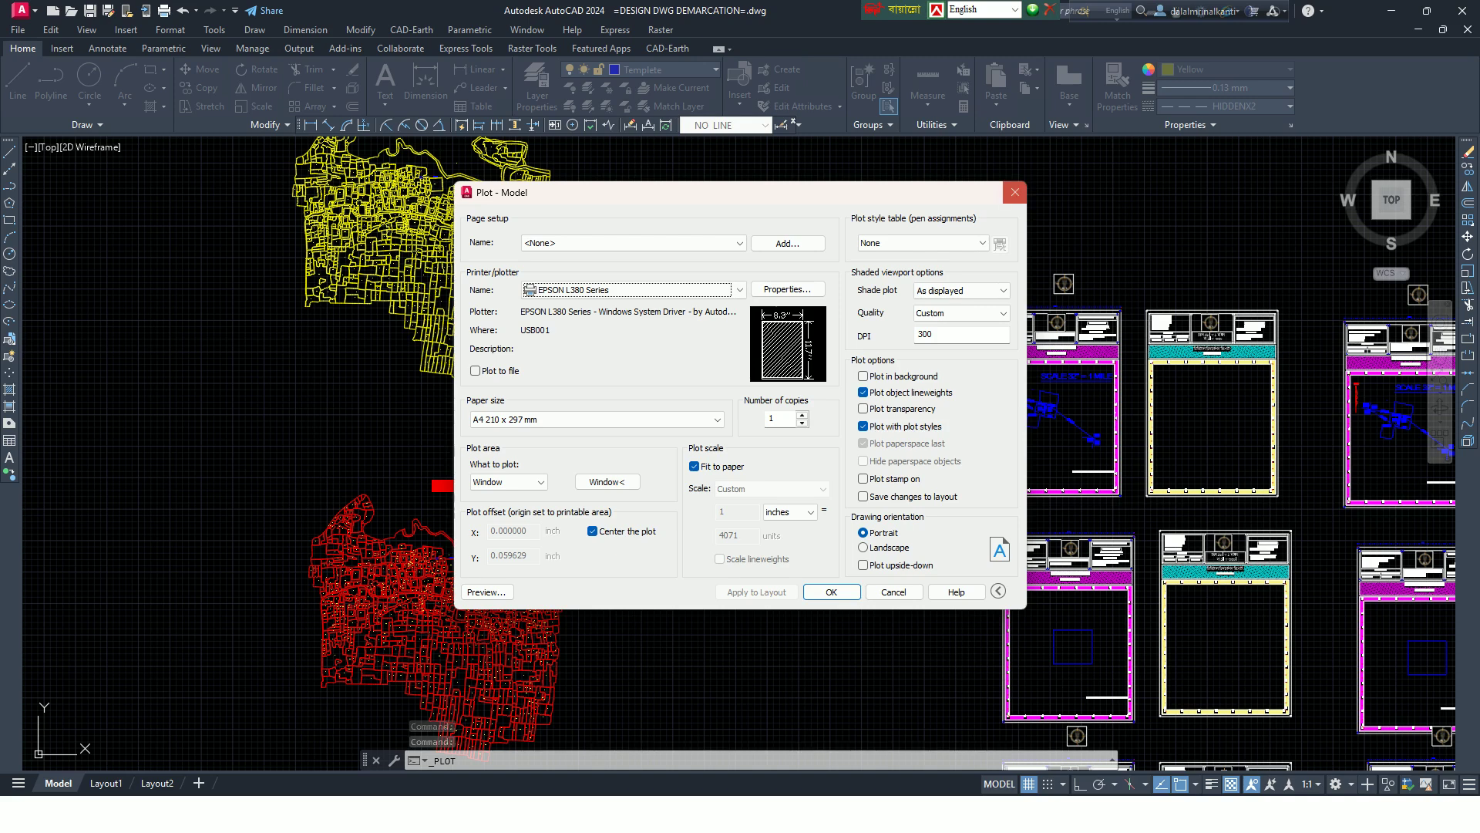
click(1015, 192)
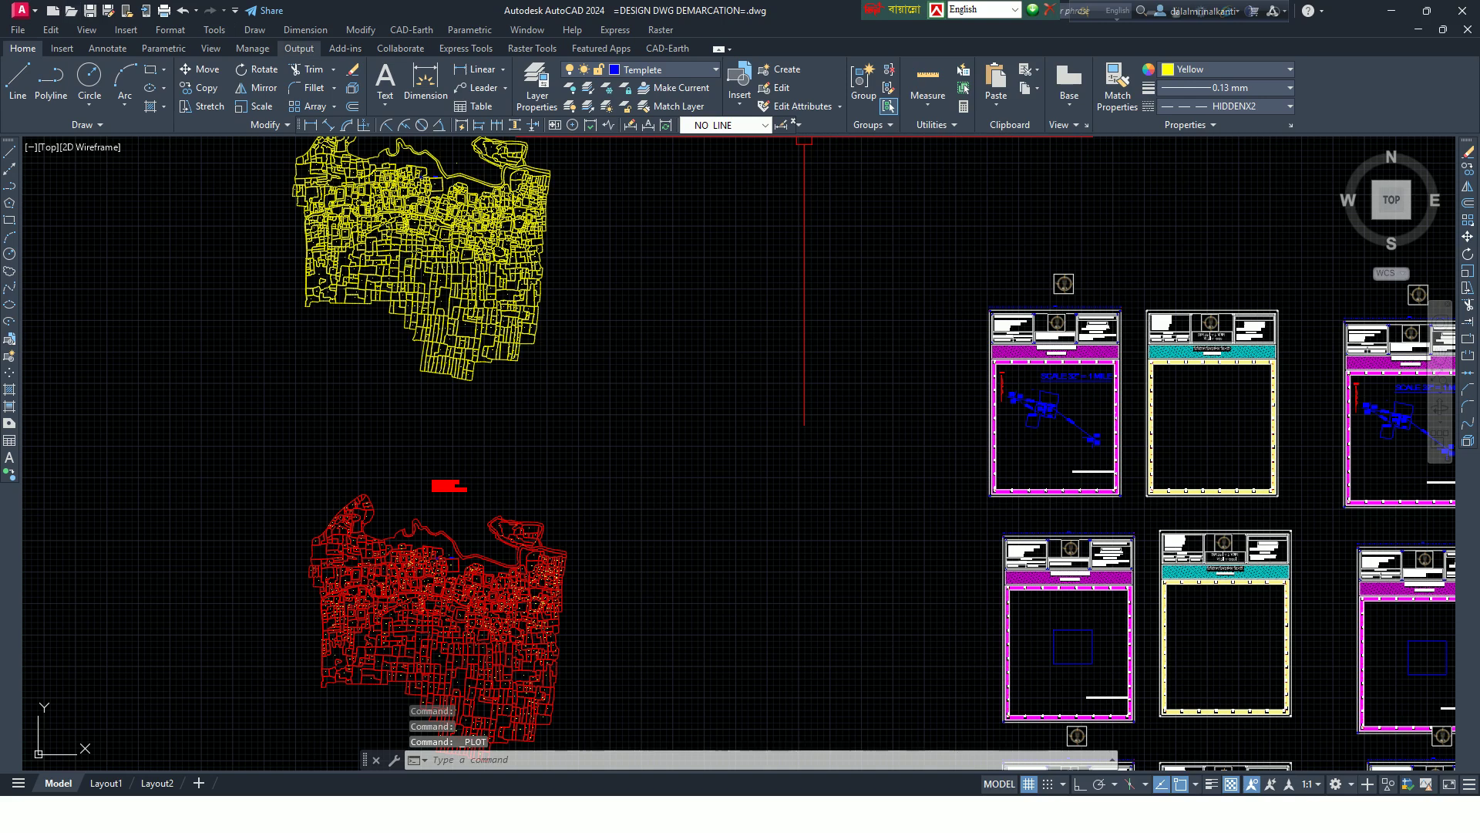
click(17, 29)
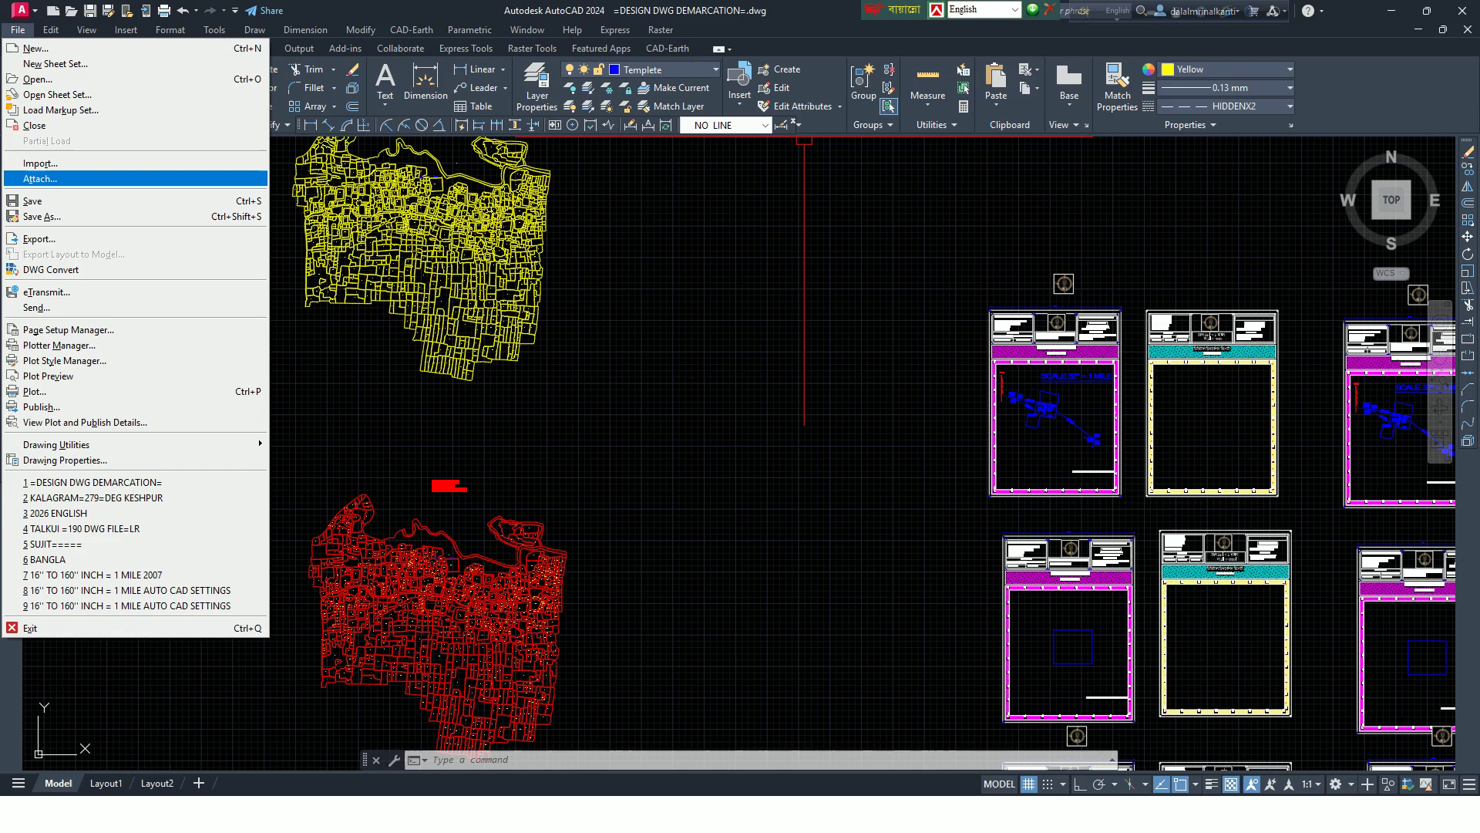
click(636, 223)
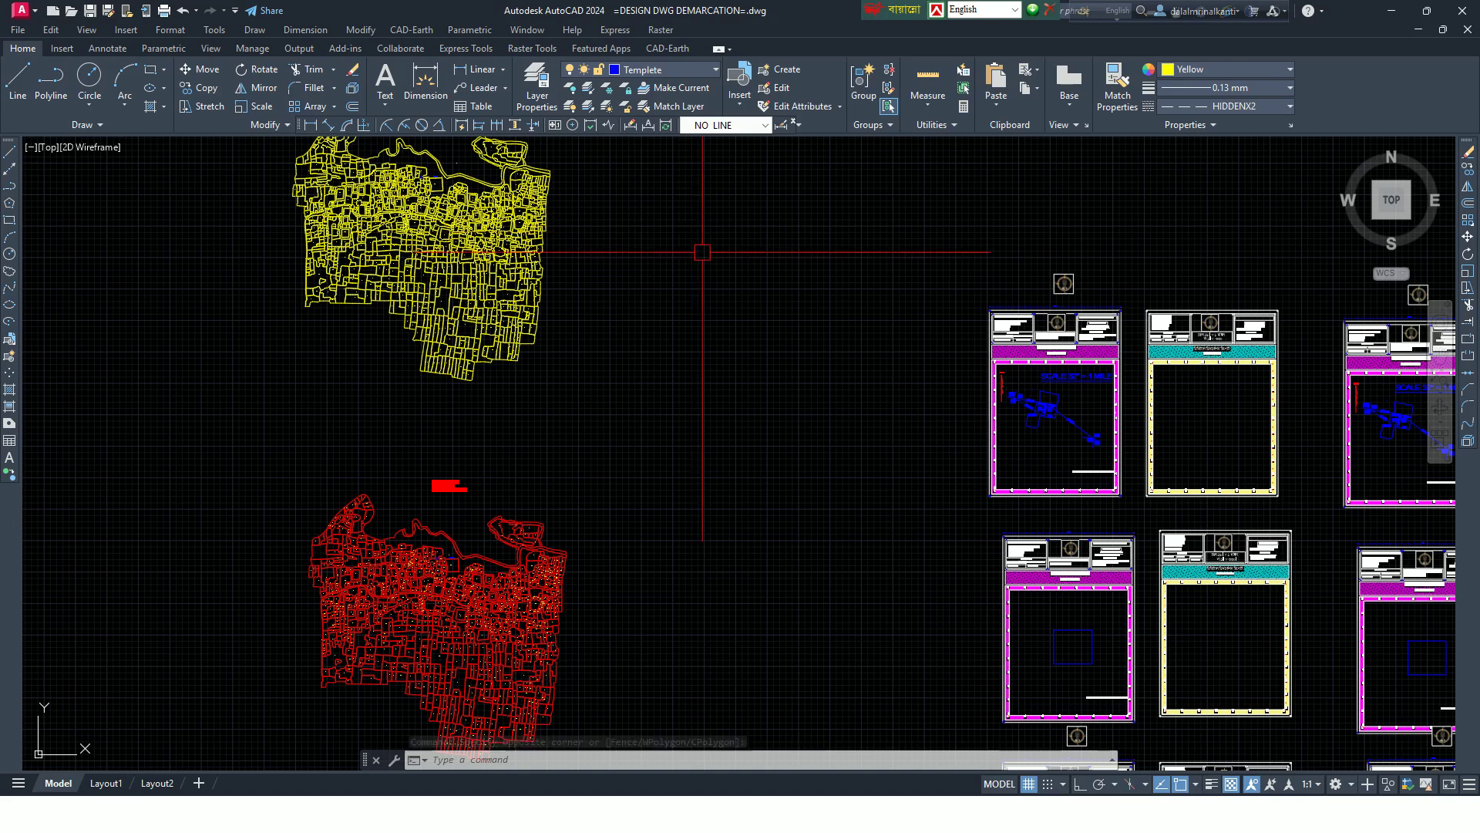
Open the Dist line in the first English demarcation report's header for text editing
scroll(1057, 328, up, 8)
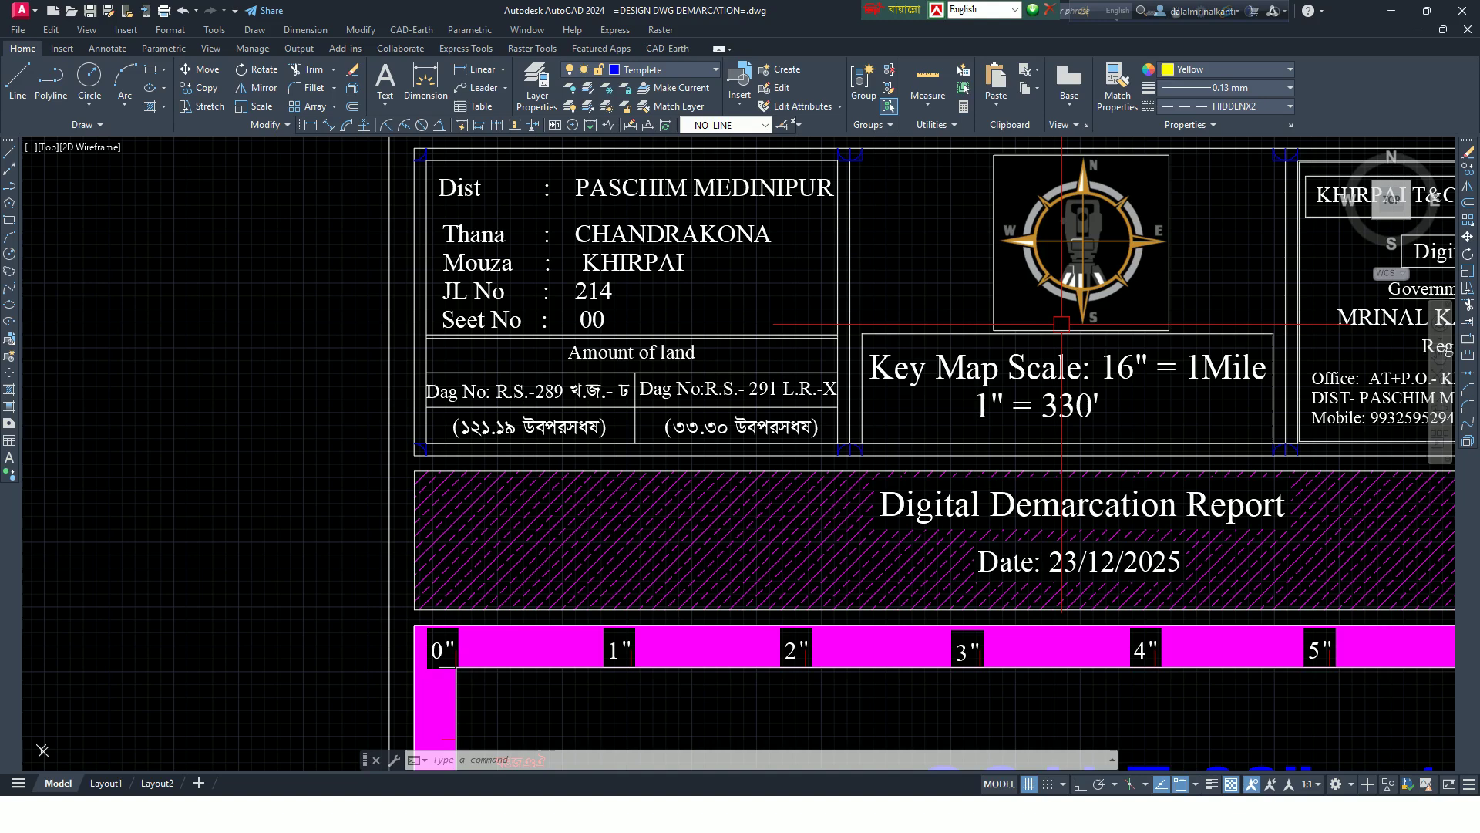
scroll(1061, 324, down, 3)
scroll(1151, 280, down, 1)
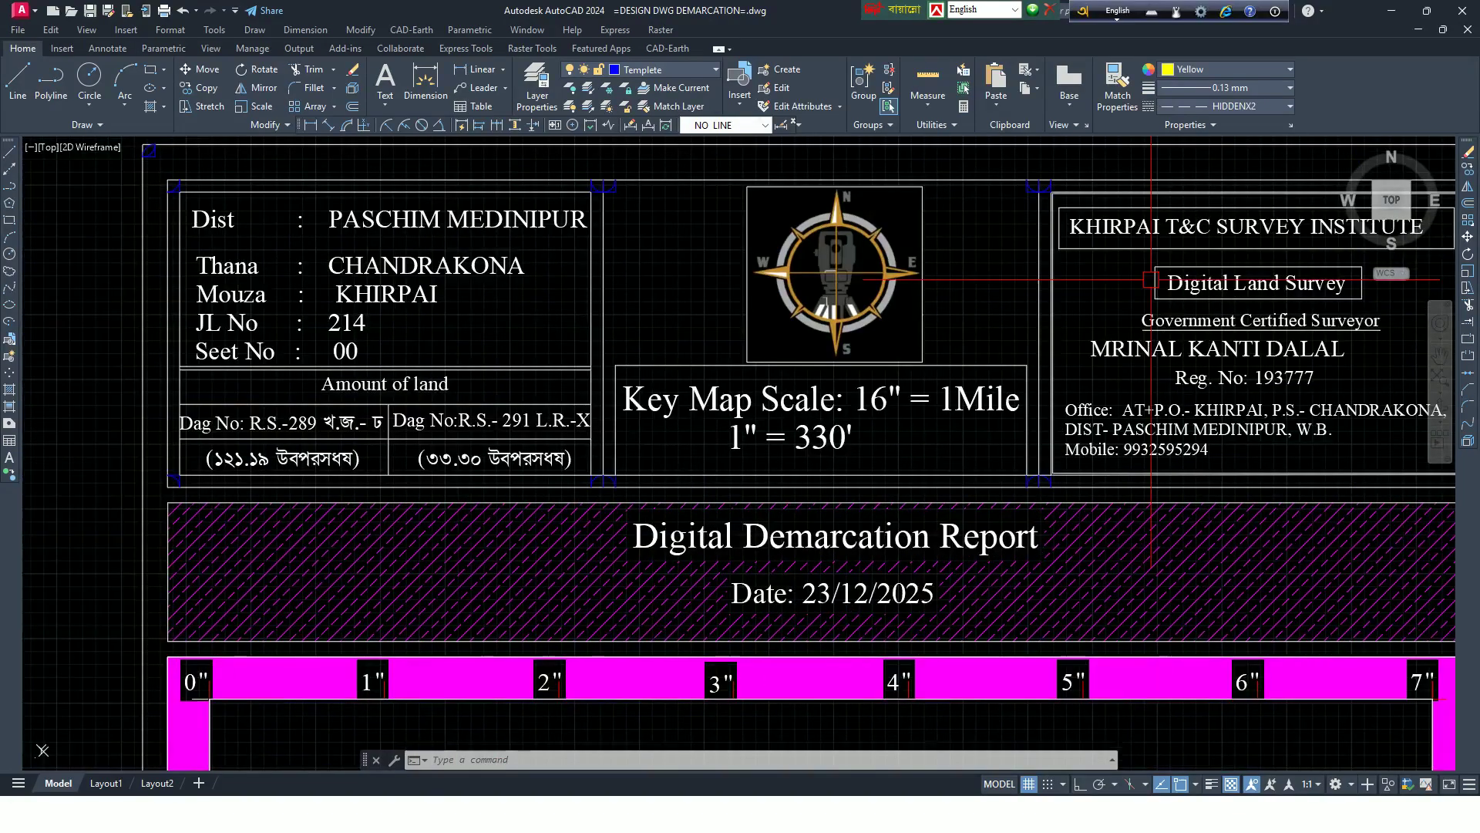
double_click(386, 225)
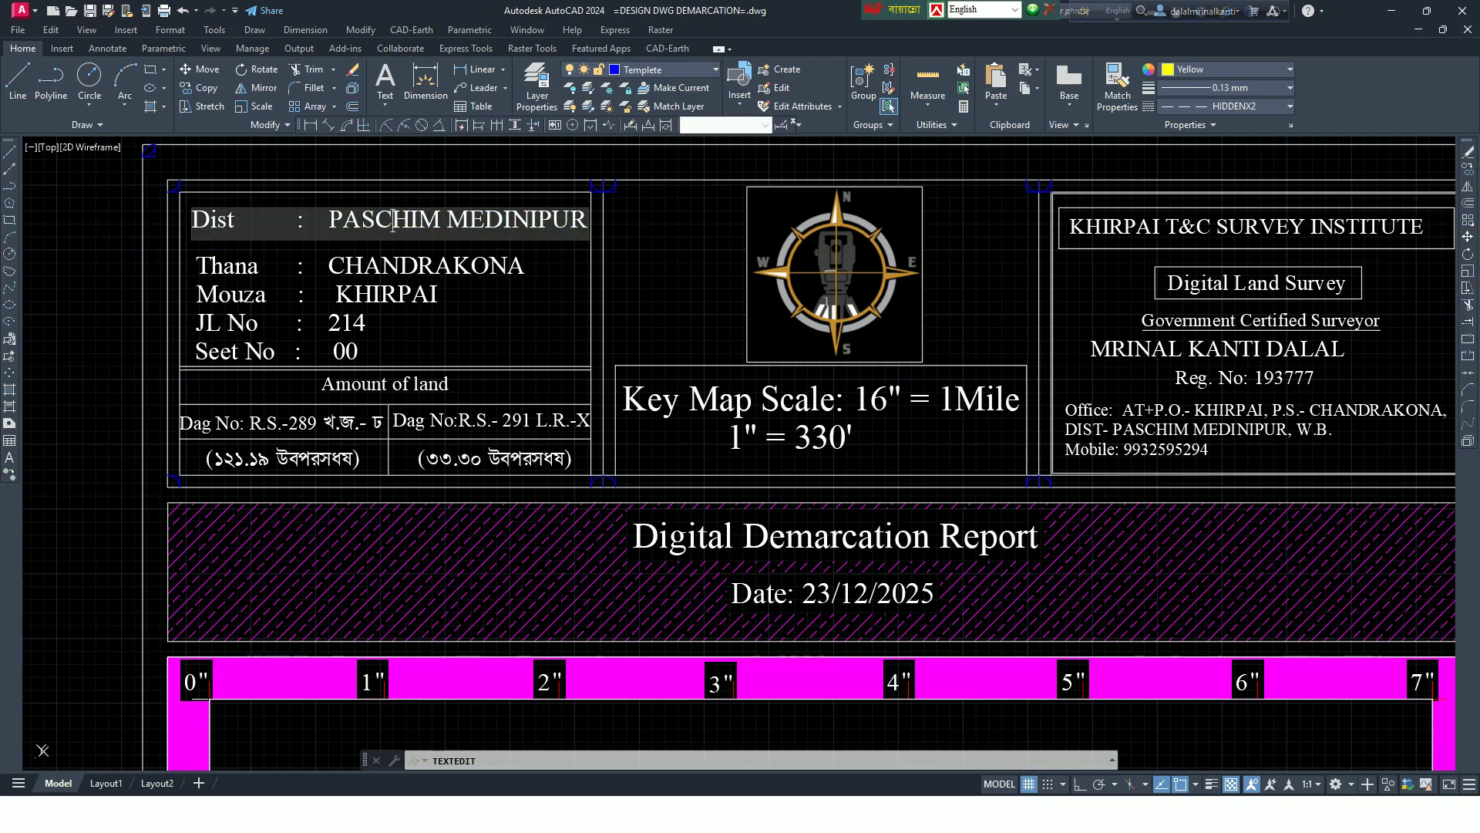
click(341, 260)
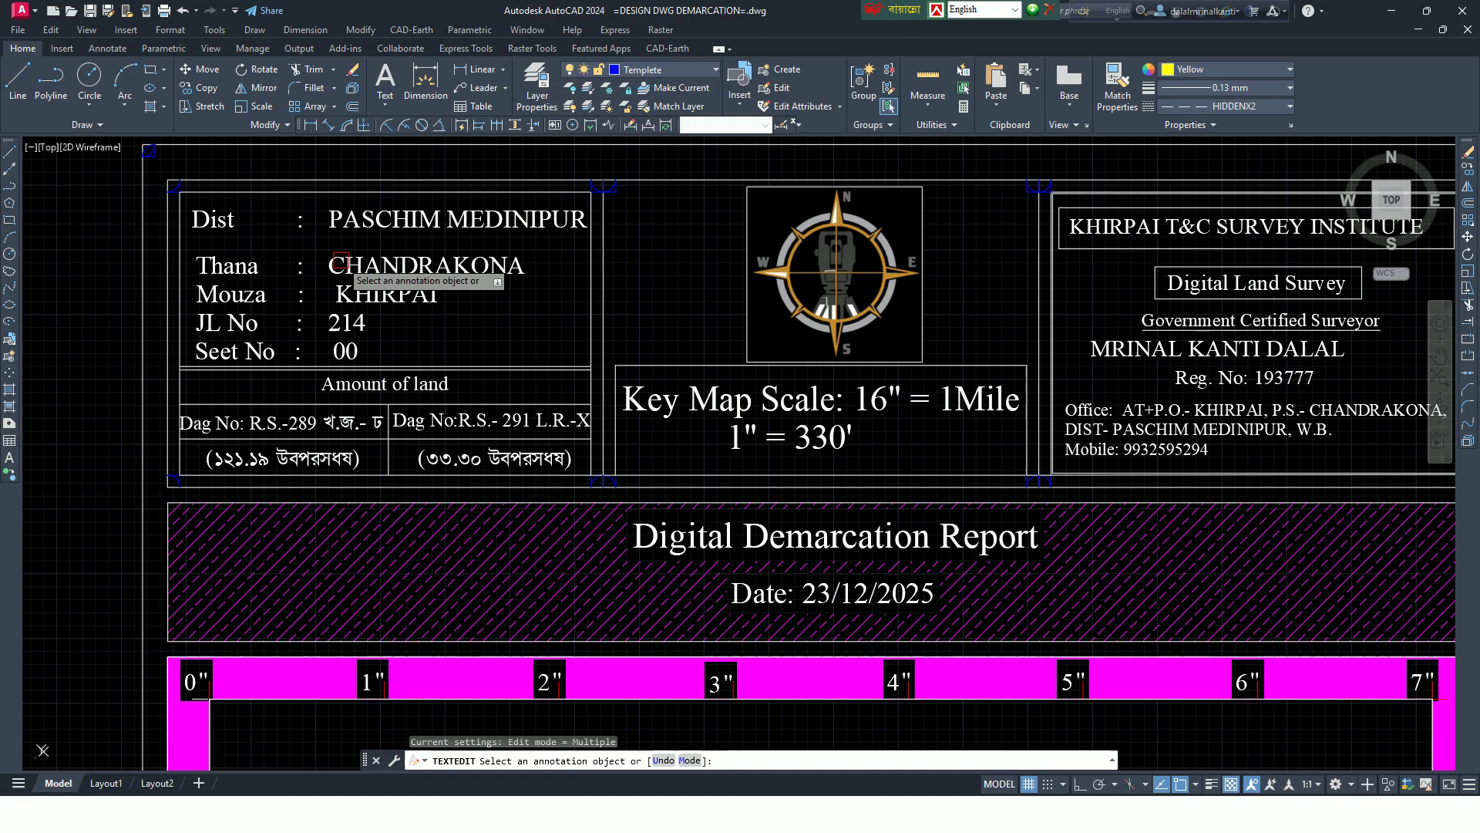
click(631, 293)
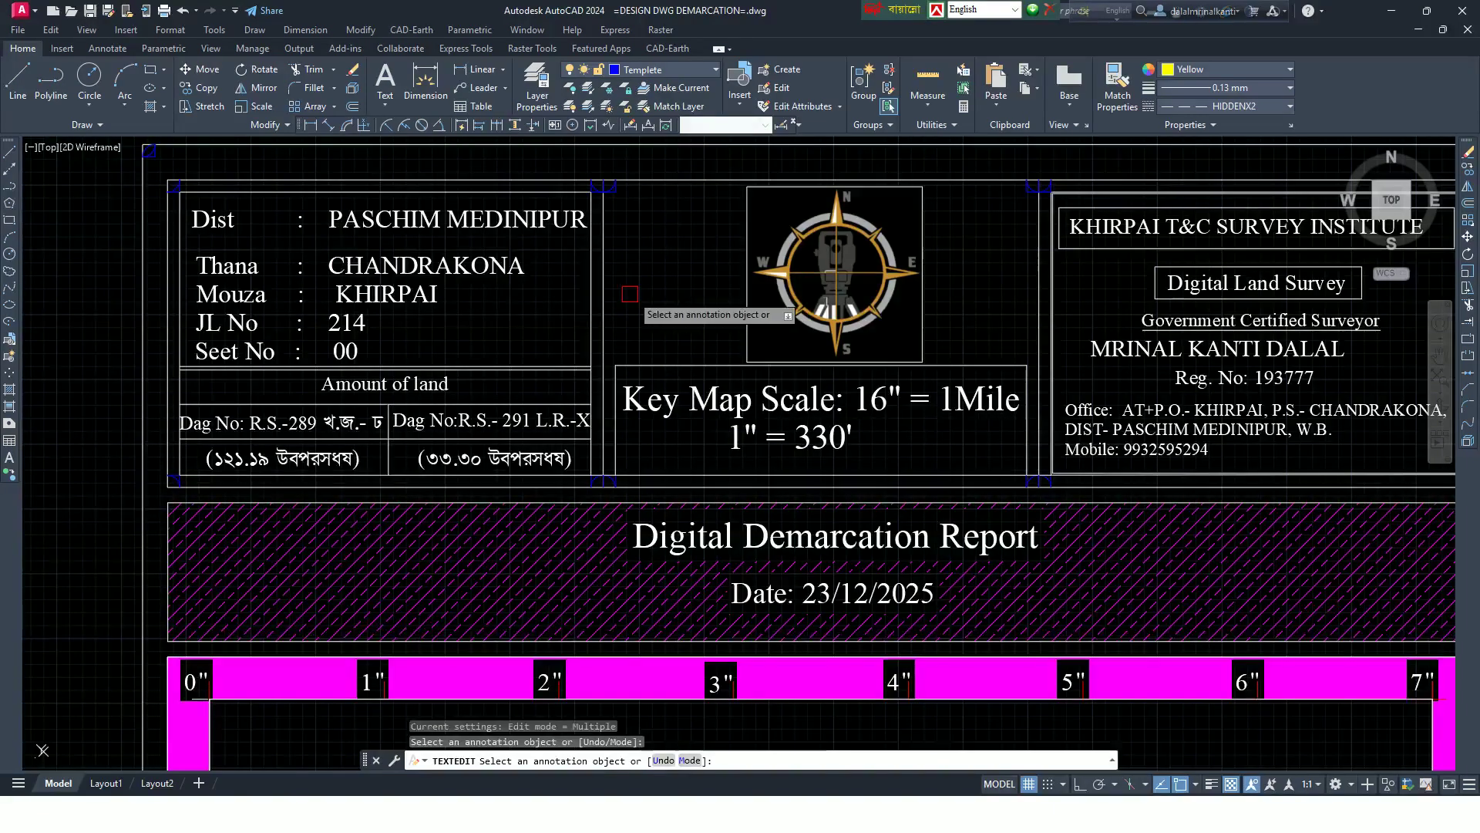
click(638, 290)
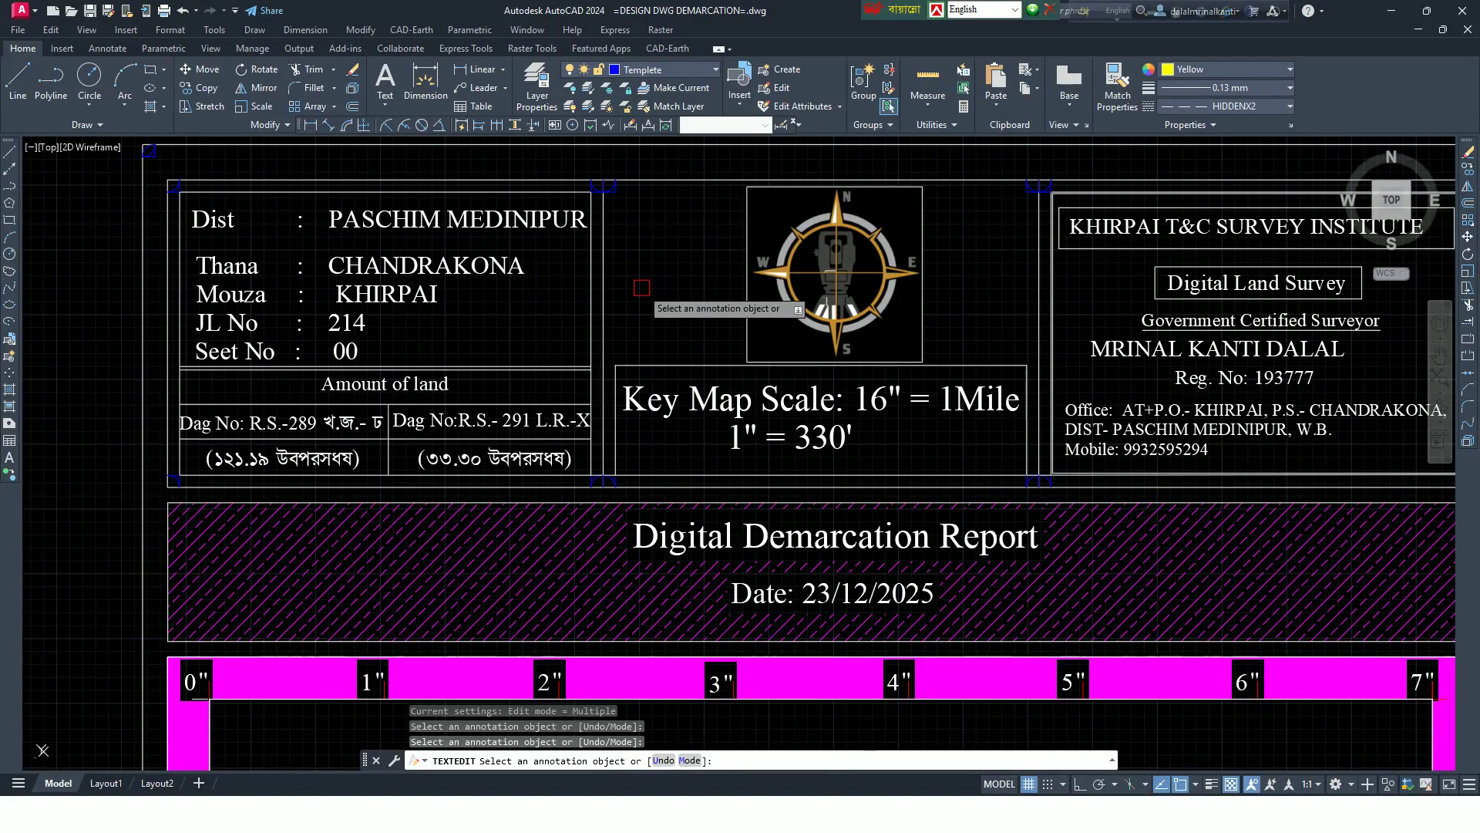
key(Escape)
Inspect the survey institute title and surveyor details in the English report header, along with the sketch area beneath
mouse_move(1081, 246)
middle_down()
mouse_move(724, 239)
mouse_move(497, 259)
mouse_move(452, 288)
middle_up()
scroll(725, 221, up, 2)
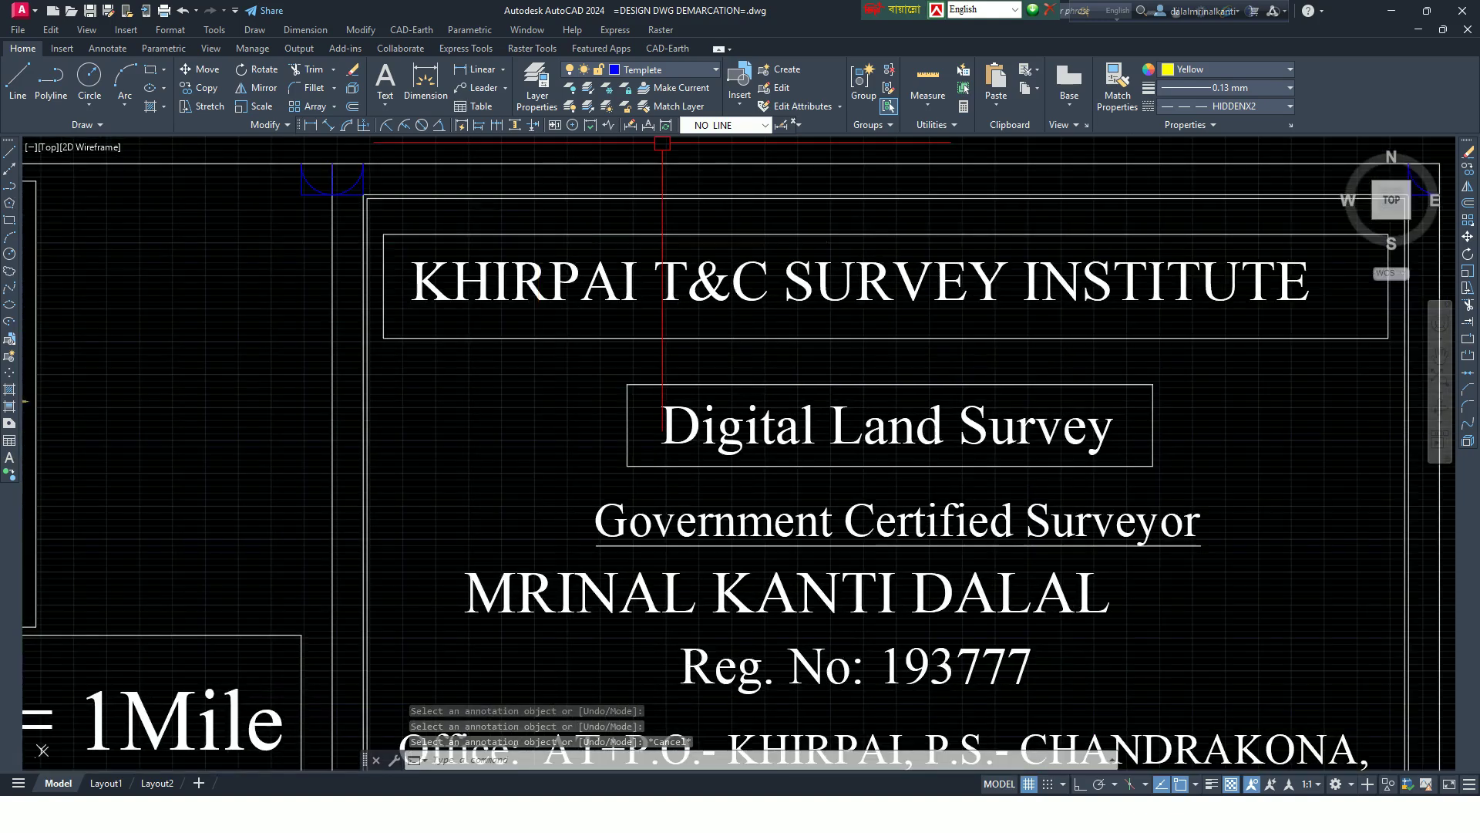
click(543, 266)
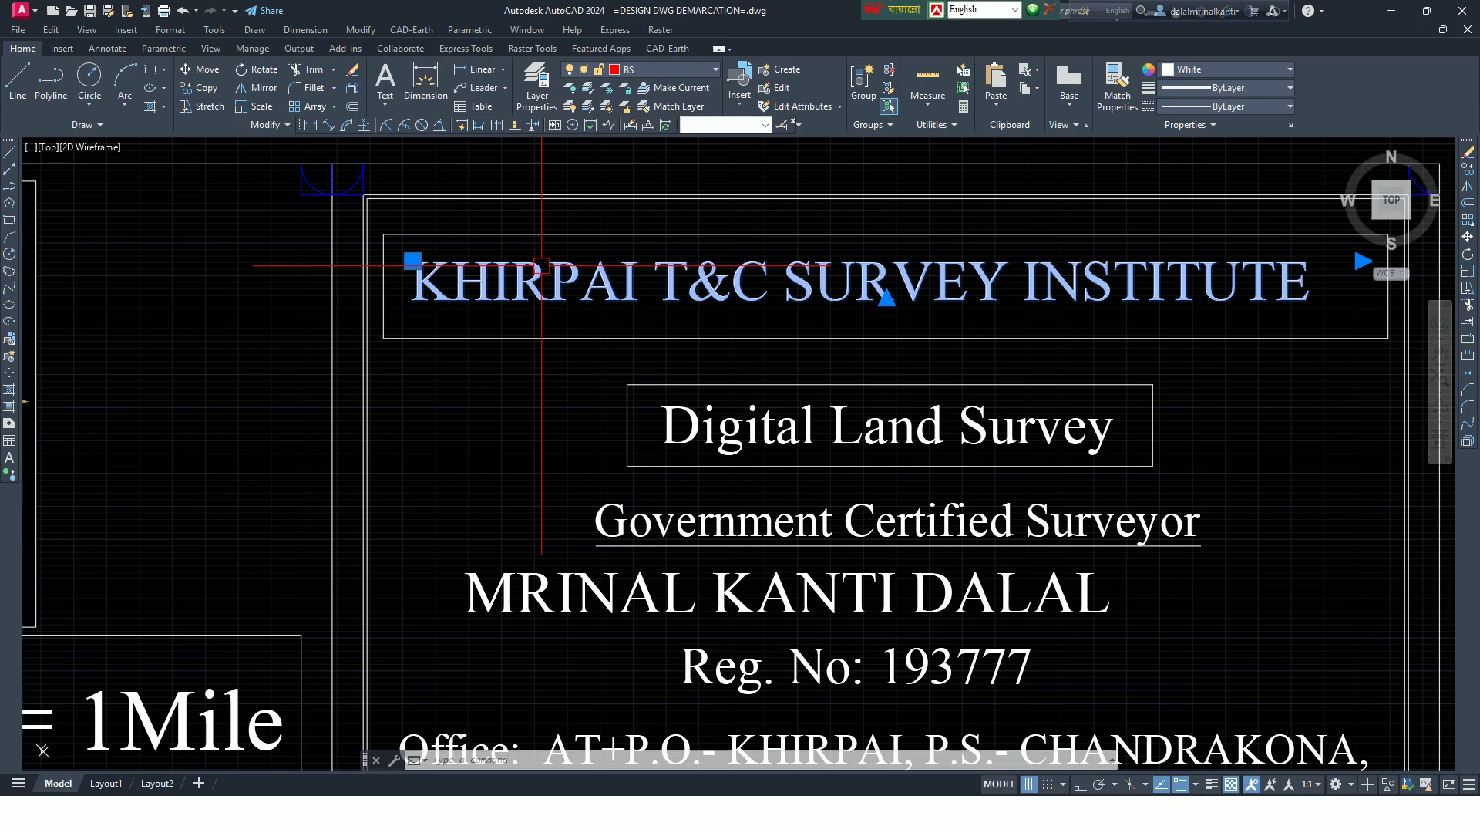
scroll(663, 272, down, 6)
mouse_move(586, 450)
middle_down()
mouse_move(649, 336)
mouse_move(661, 241)
middle_up()
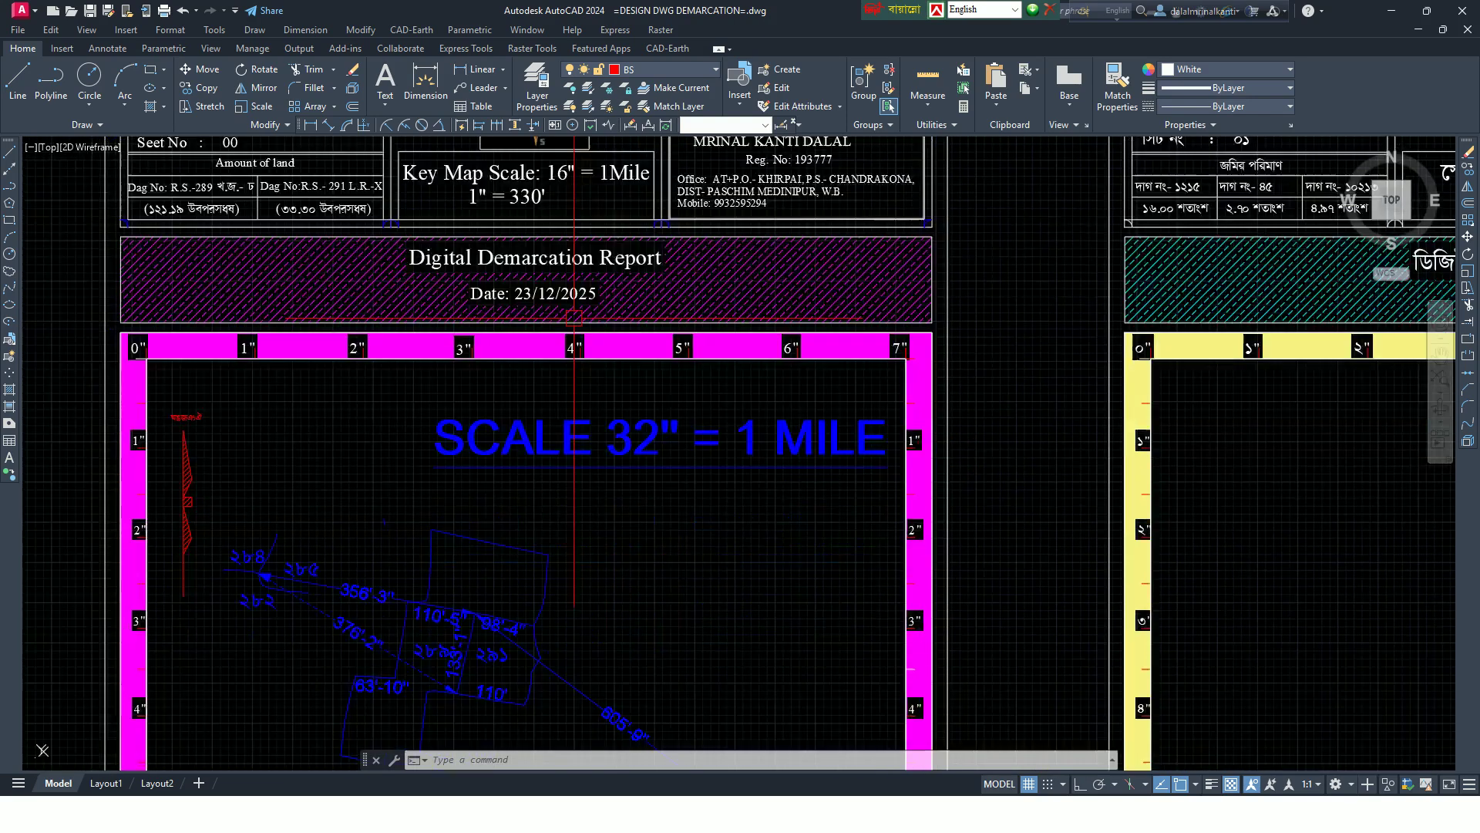
scroll(574, 318, down, 2)
middle_drag(574, 317, 512, 285)
key(Escape)
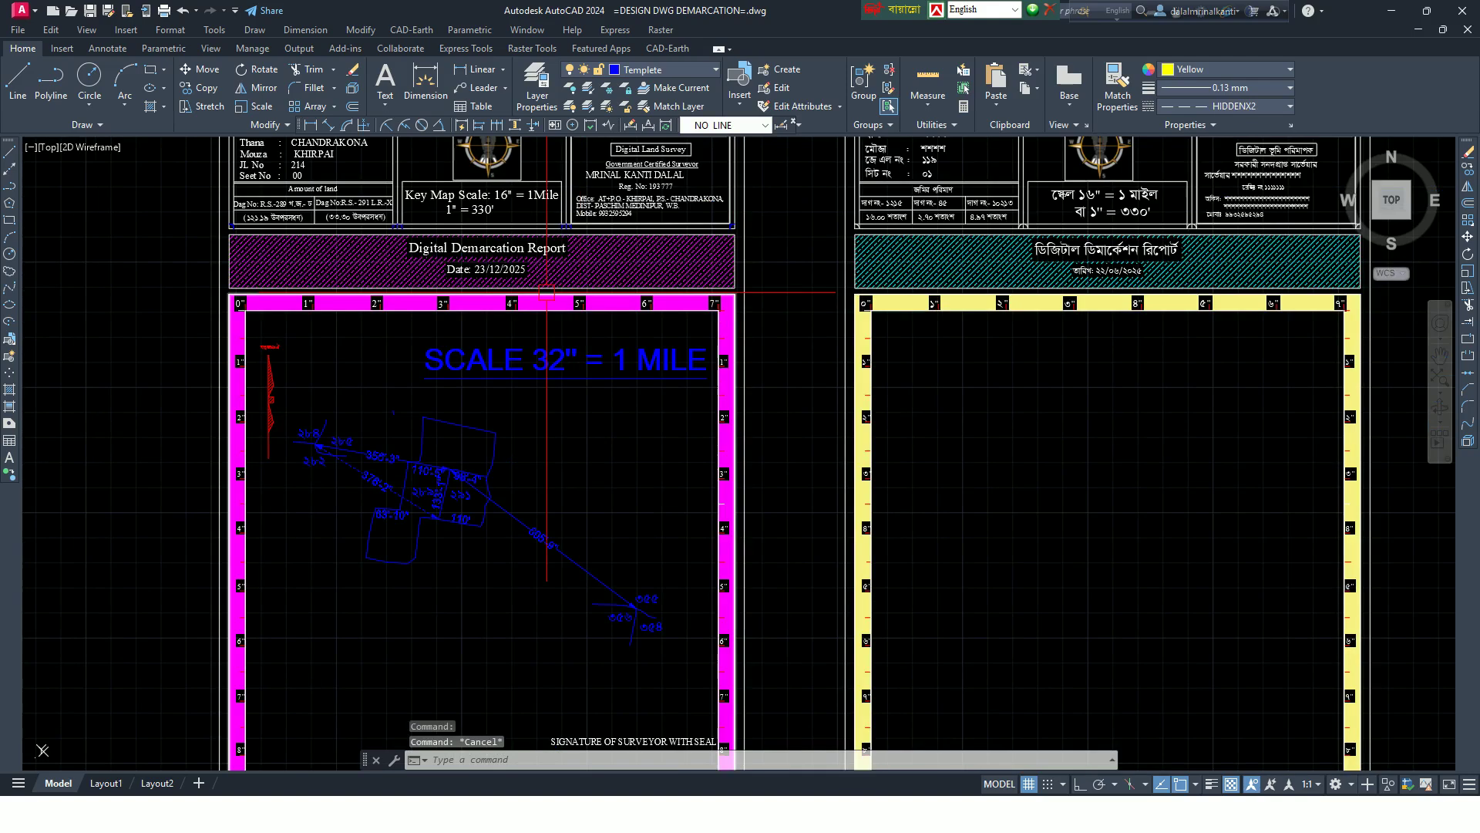
key(Escape)
Examine the English and Bengali demarcation report templates and their header blocks beside the mouza maps
scroll(695, 282, down, 8)
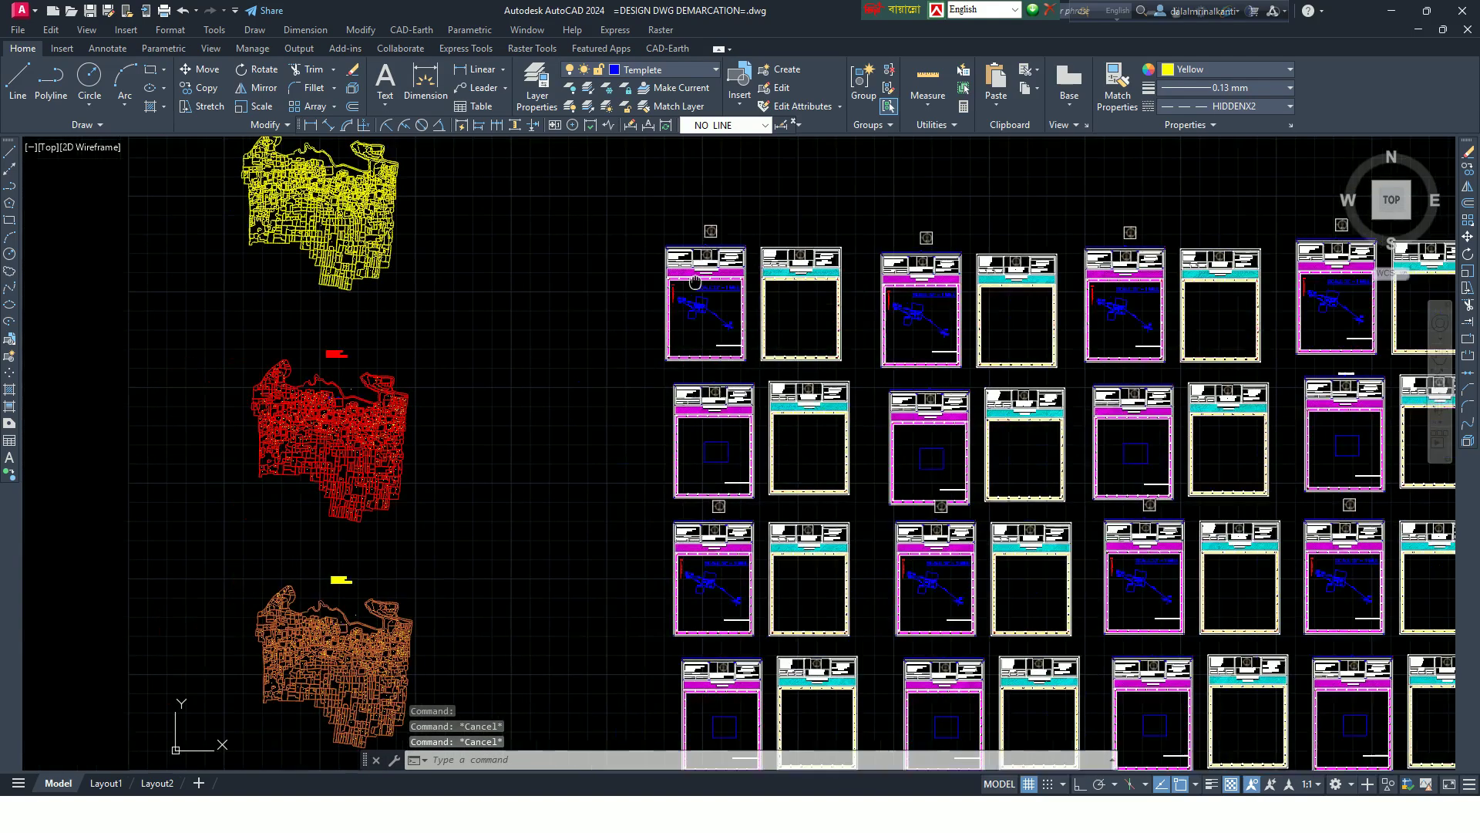
middle_drag(696, 282, 721, 307)
scroll(738, 289, up, 8)
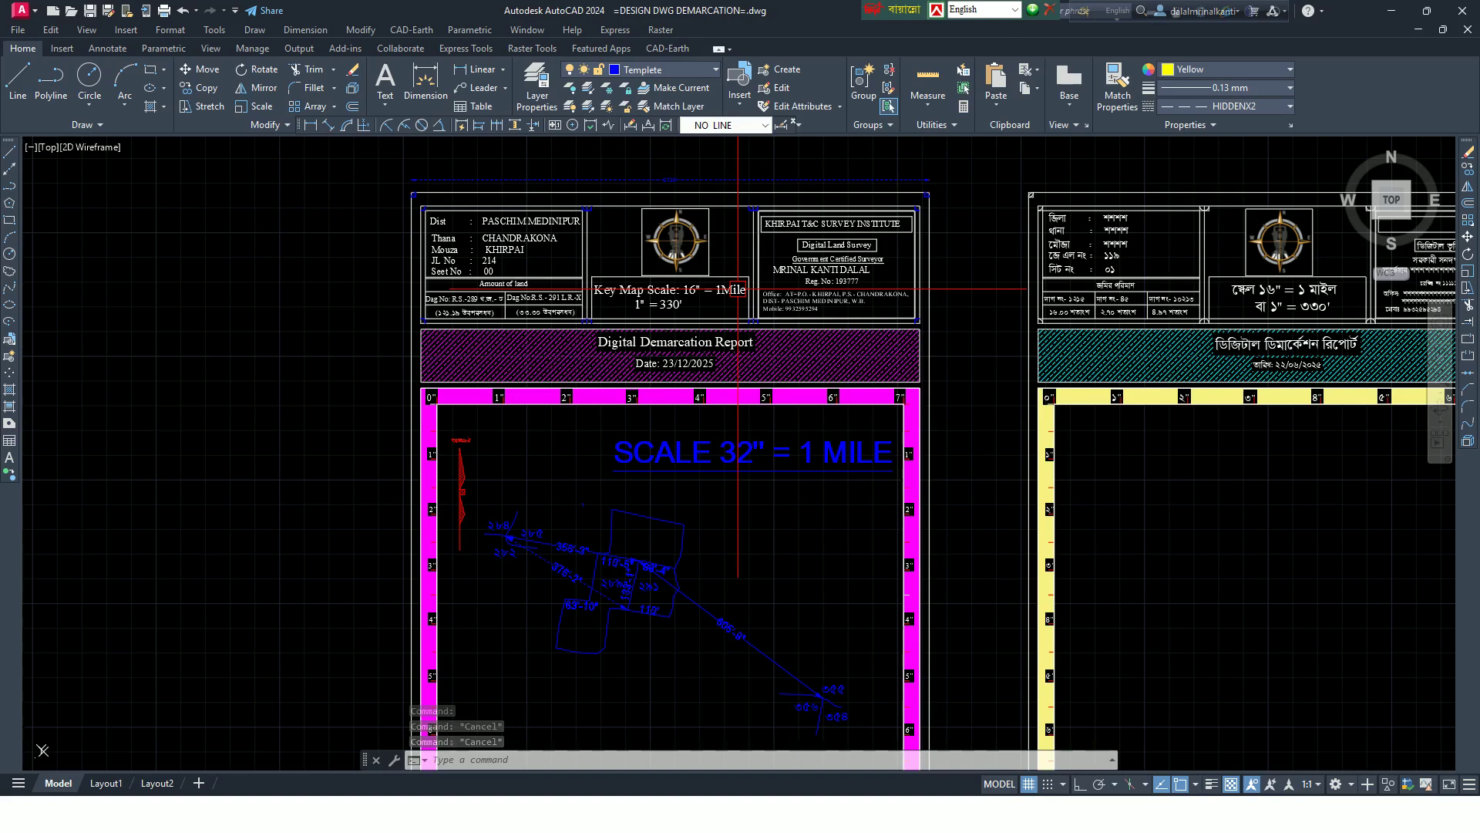
scroll(738, 289, down, 7)
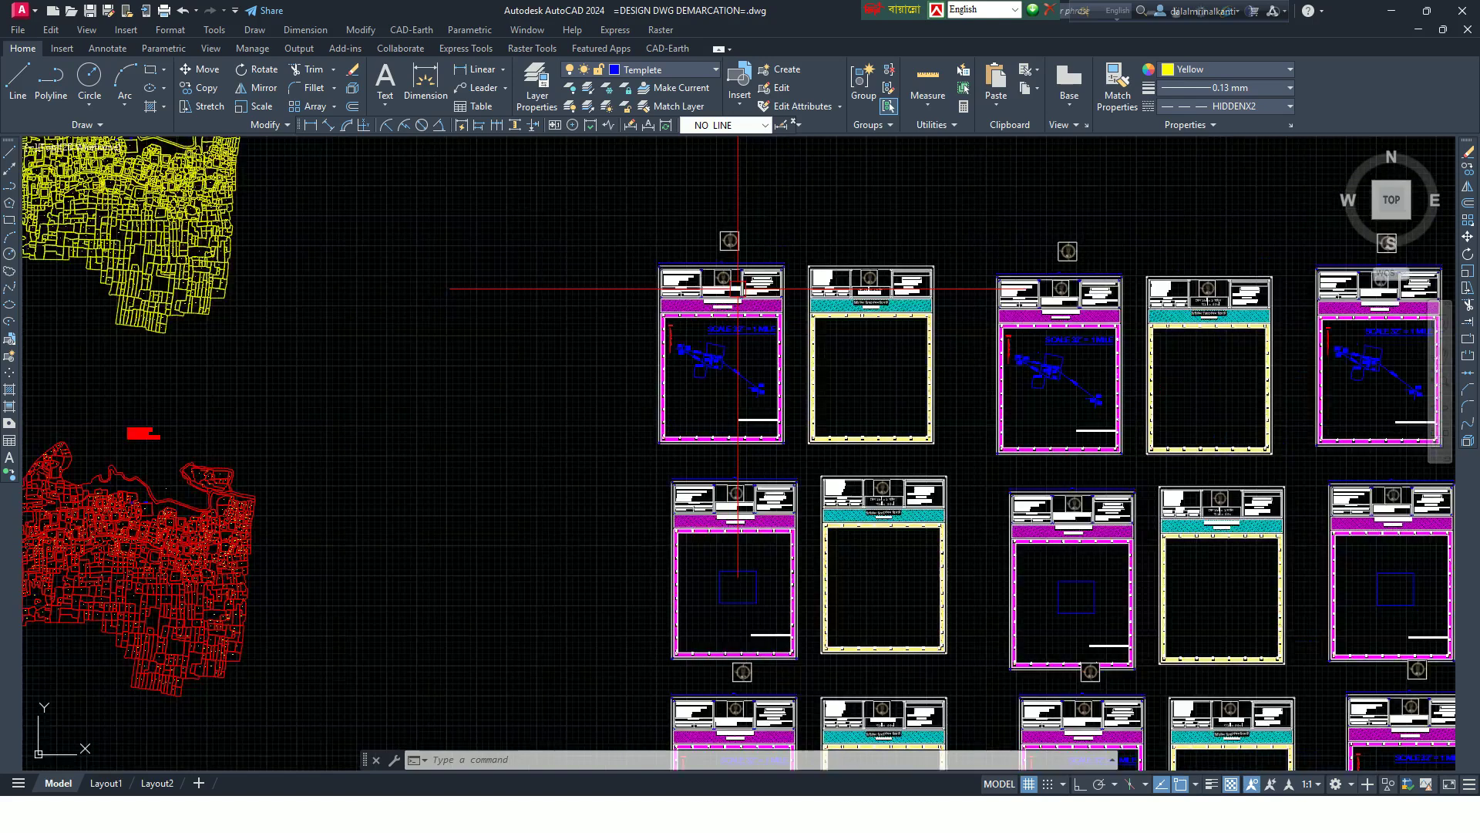
scroll(737, 289, up, 8)
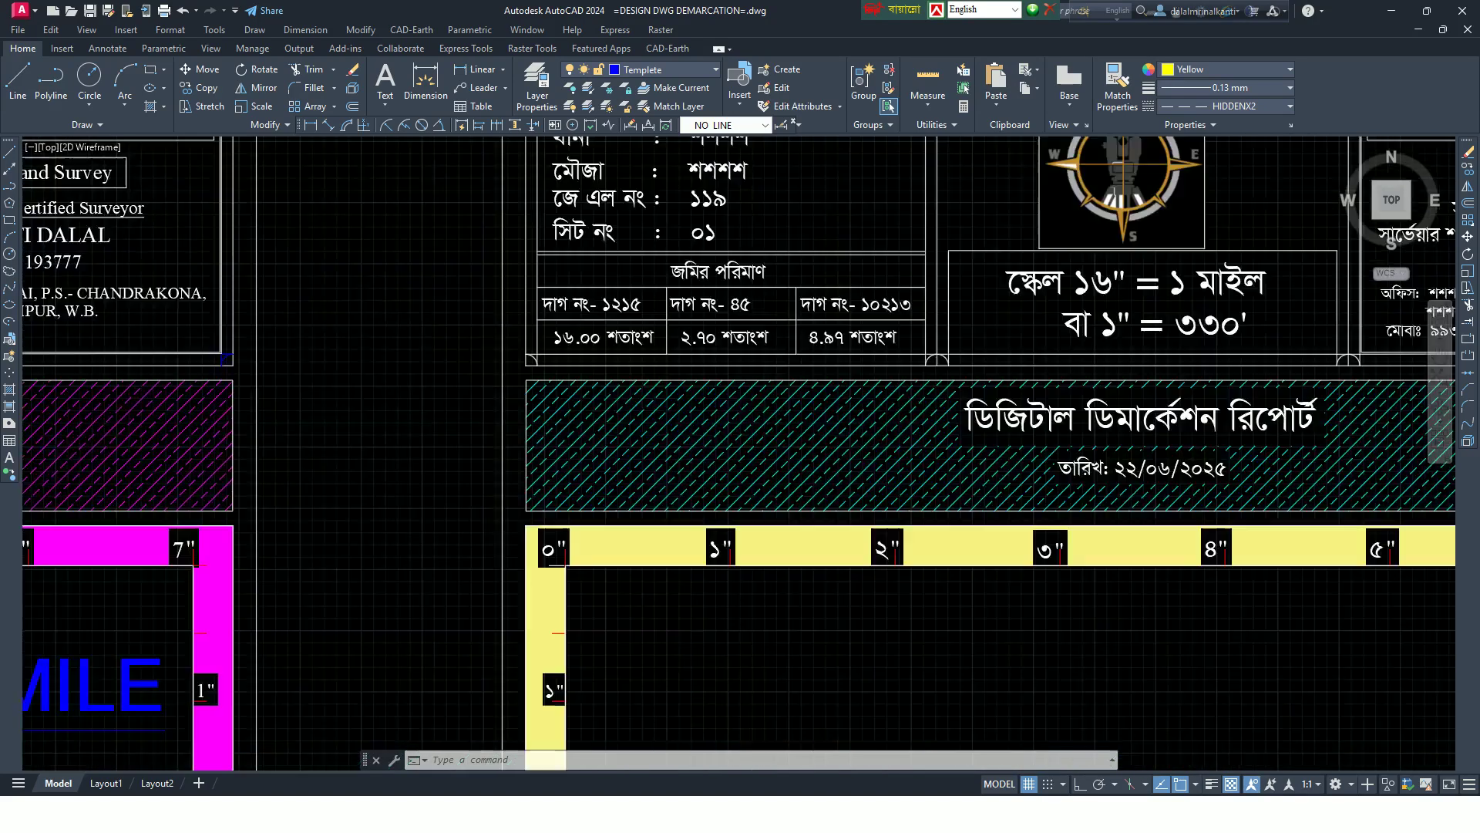
scroll(831, 286, down, 3)
scroll(831, 286, down, 3)
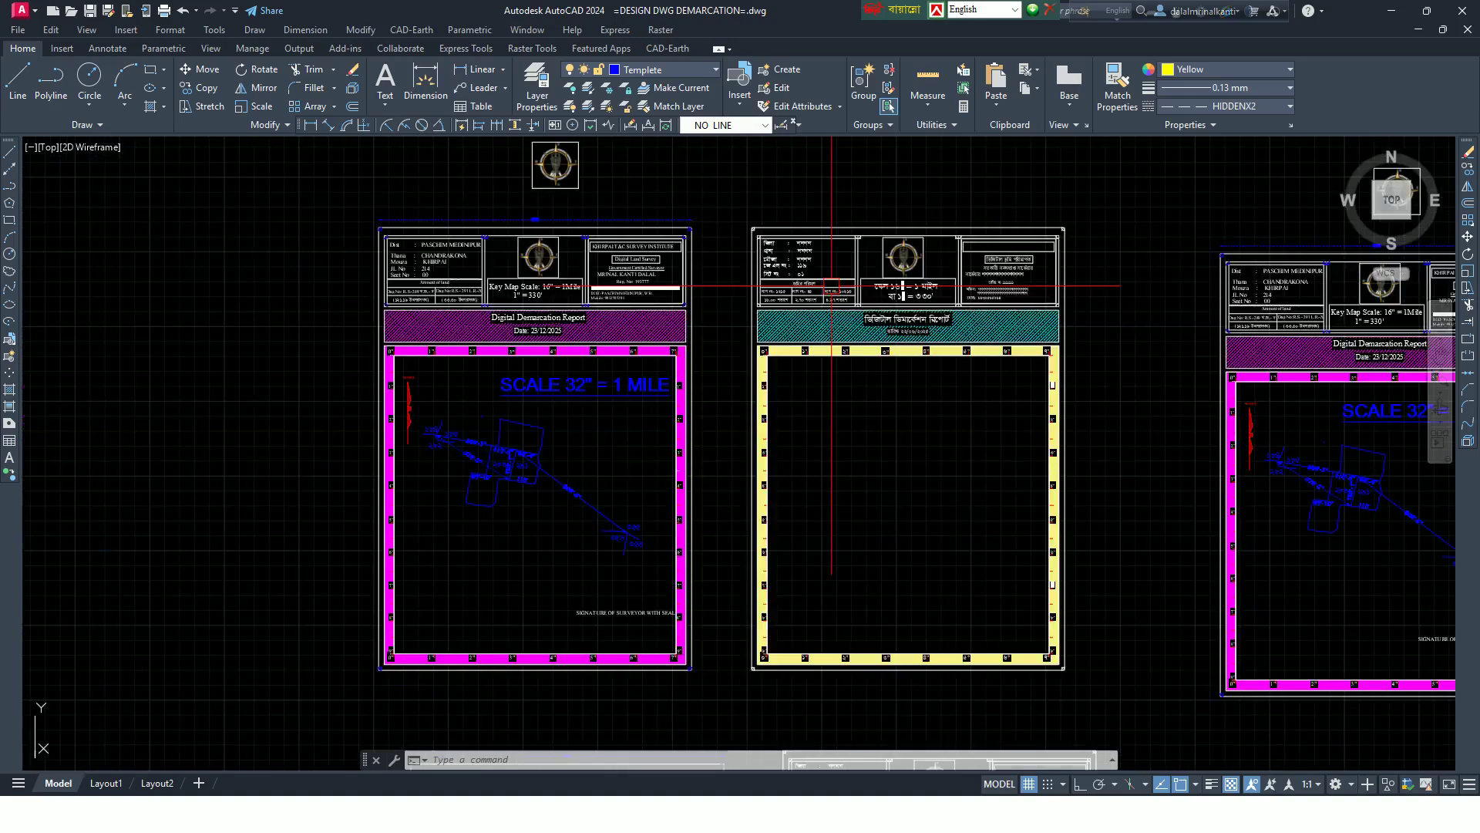
scroll(831, 286, down, 2)
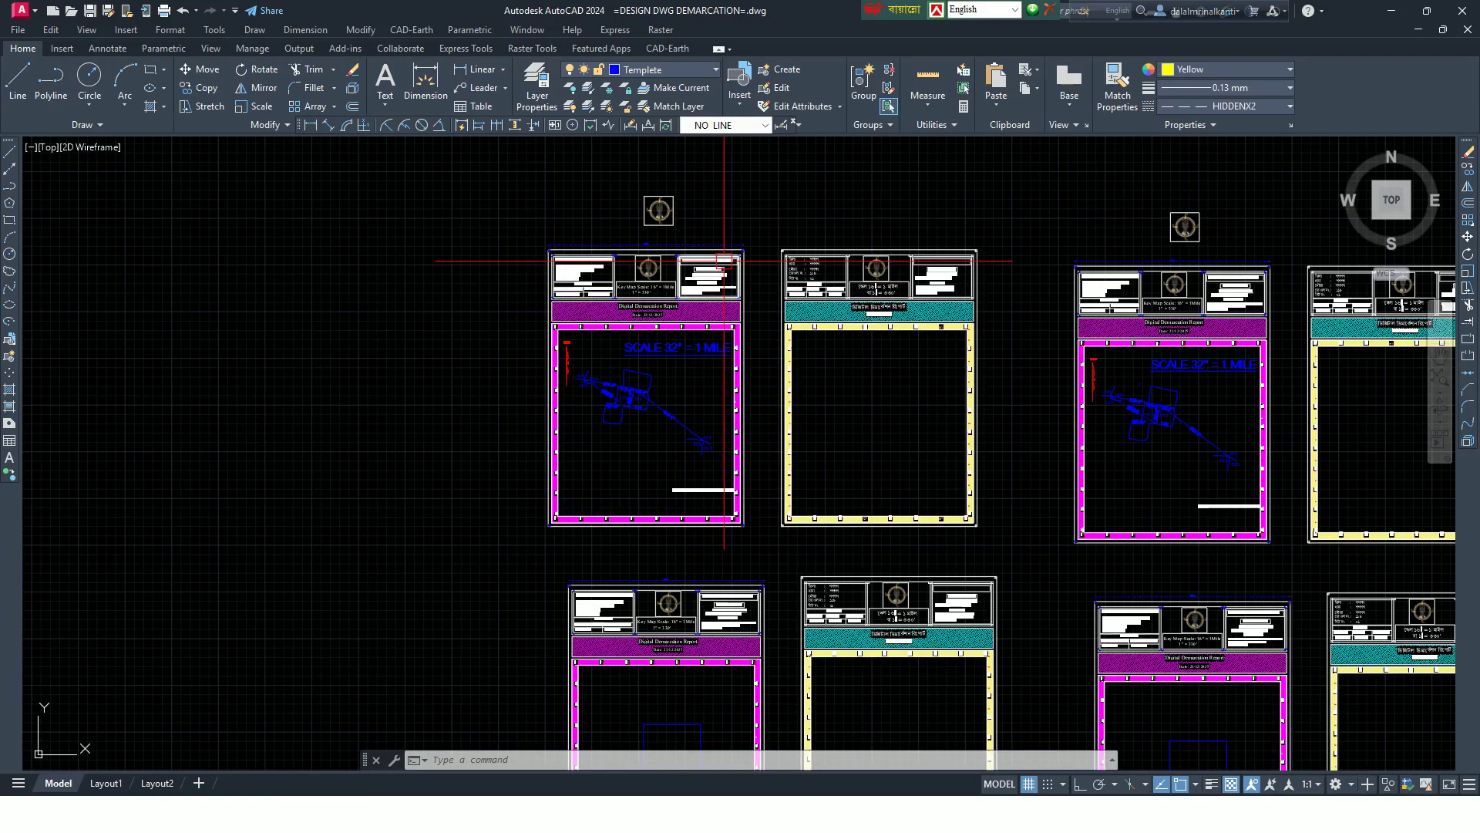
scroll(723, 261, down, 5)
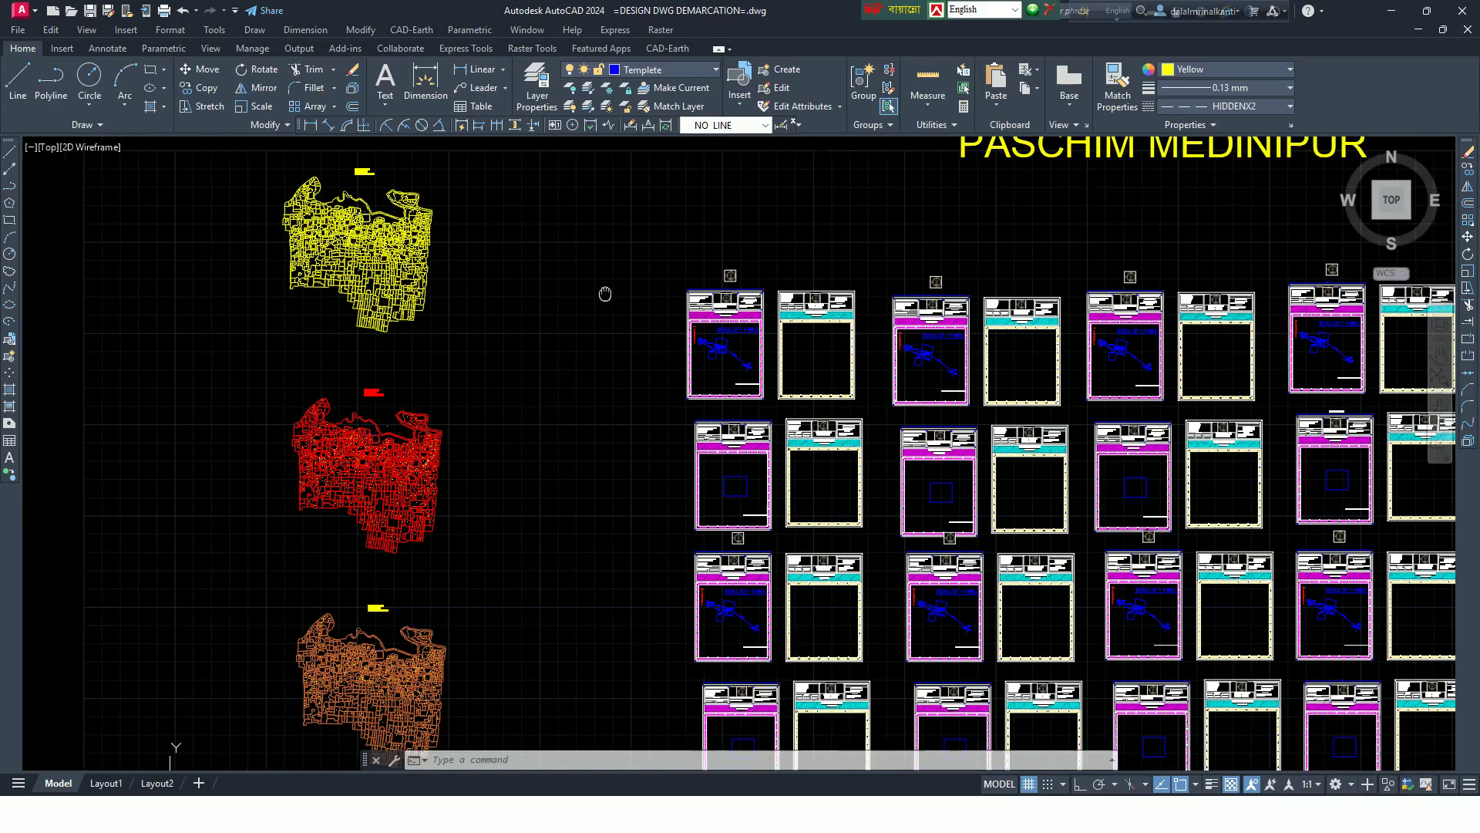